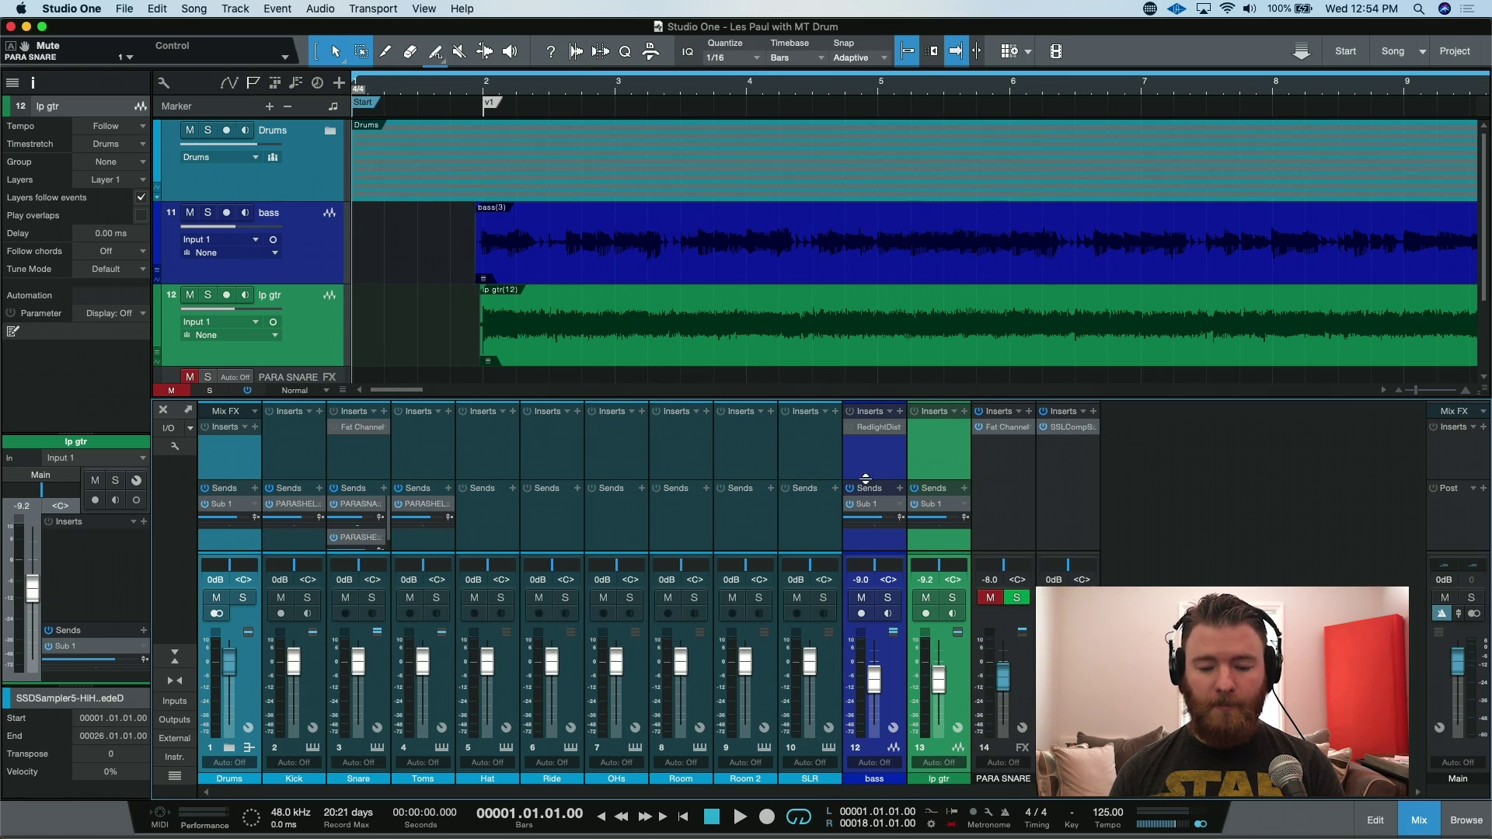
Deselect the drums and bass tracks, then select the bass channel with its RedlightDist insert
left_click(938, 472)
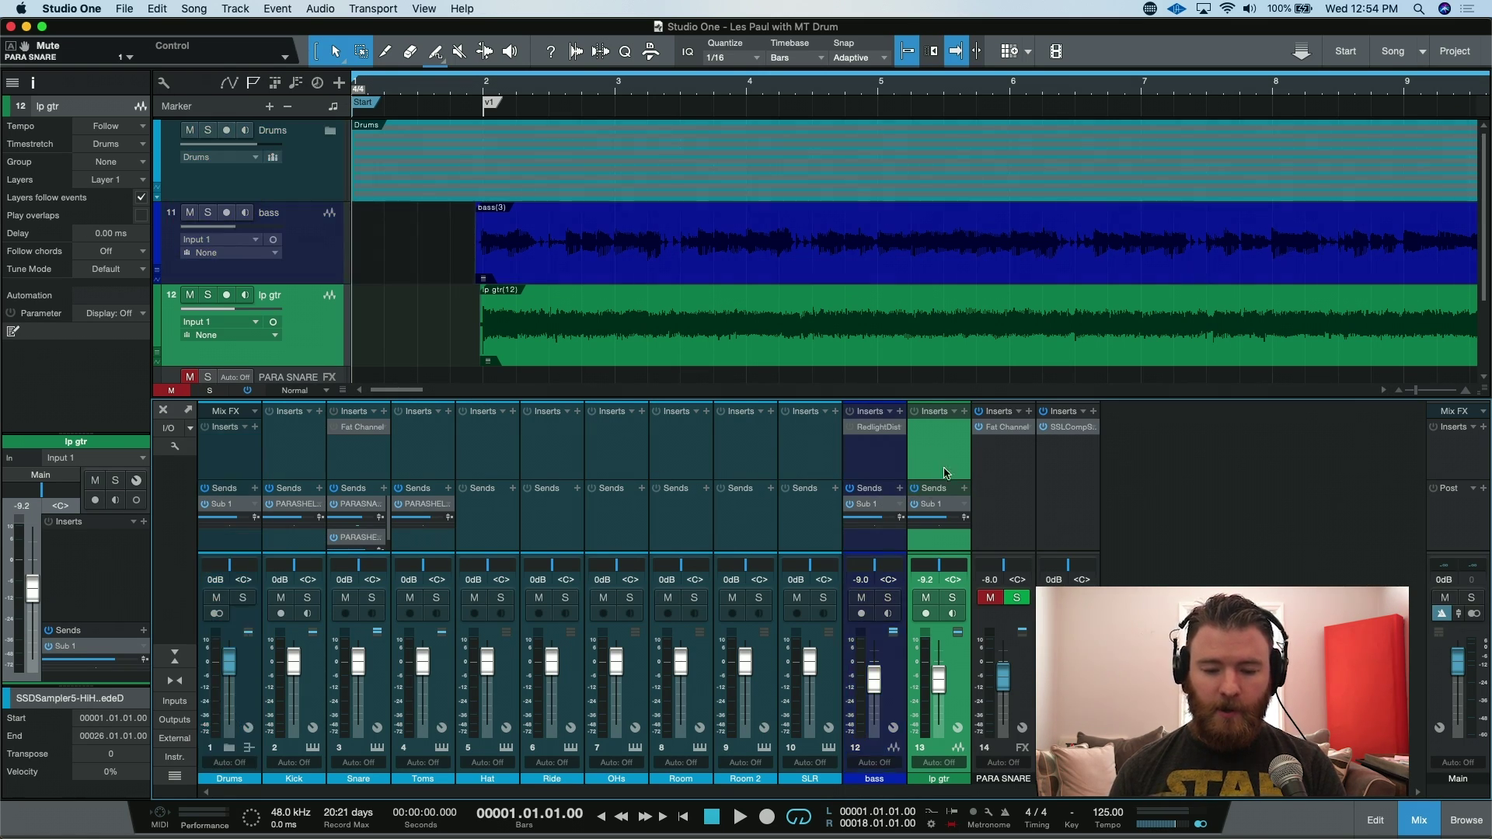
left_click(871, 458)
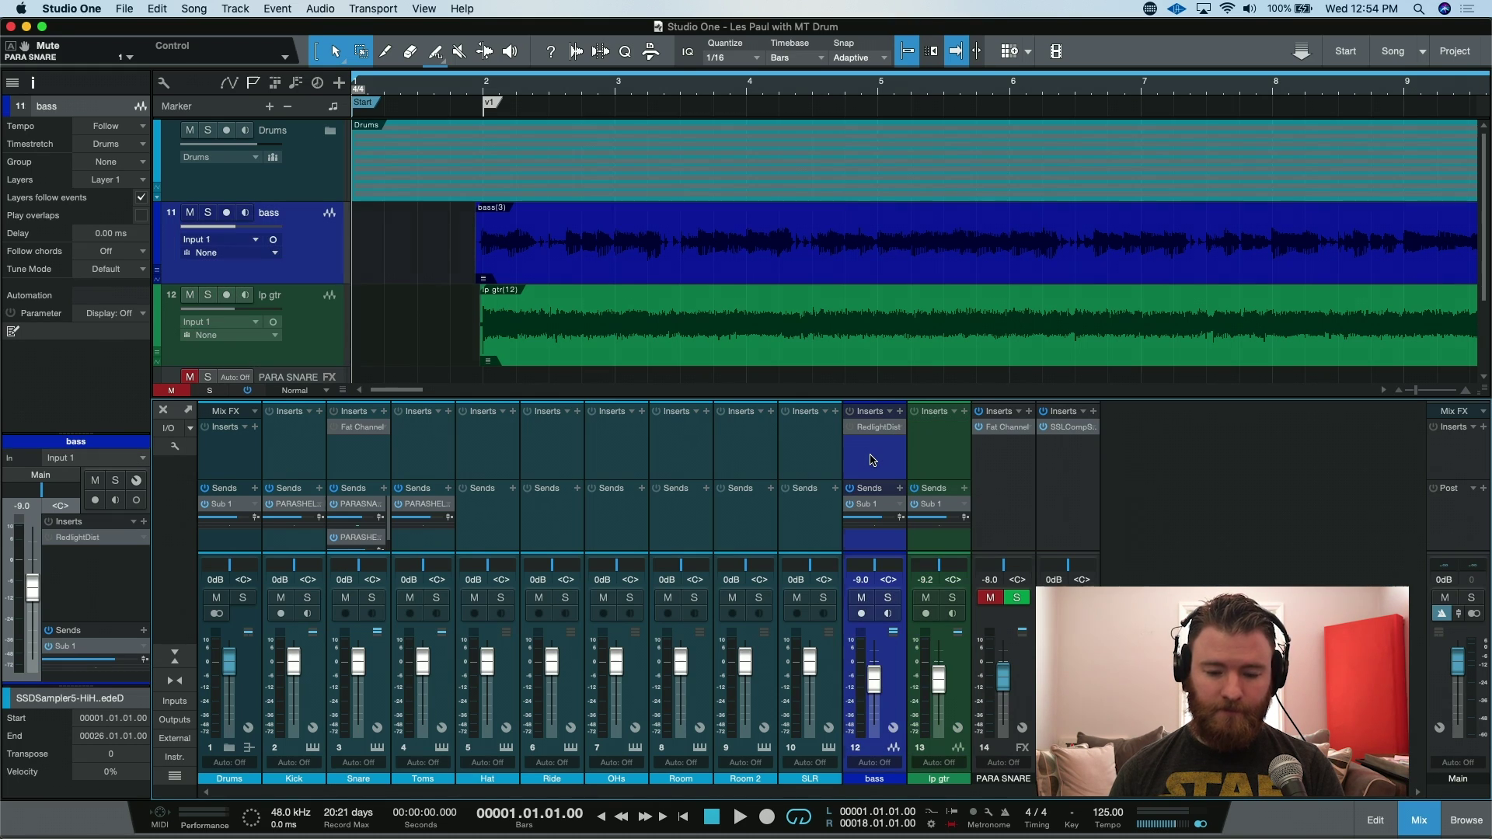
left_click(943, 461)
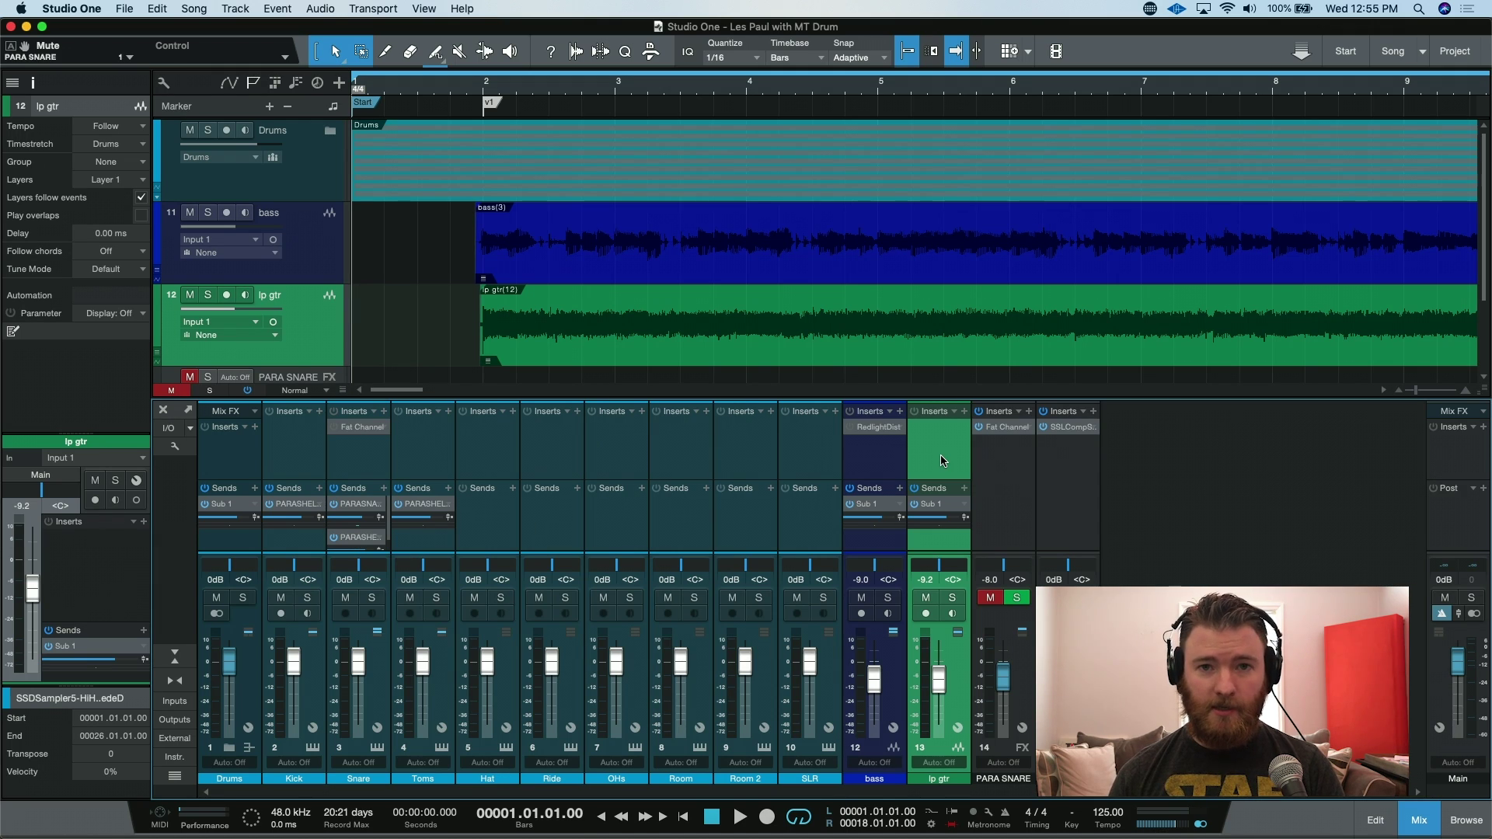
key("space")
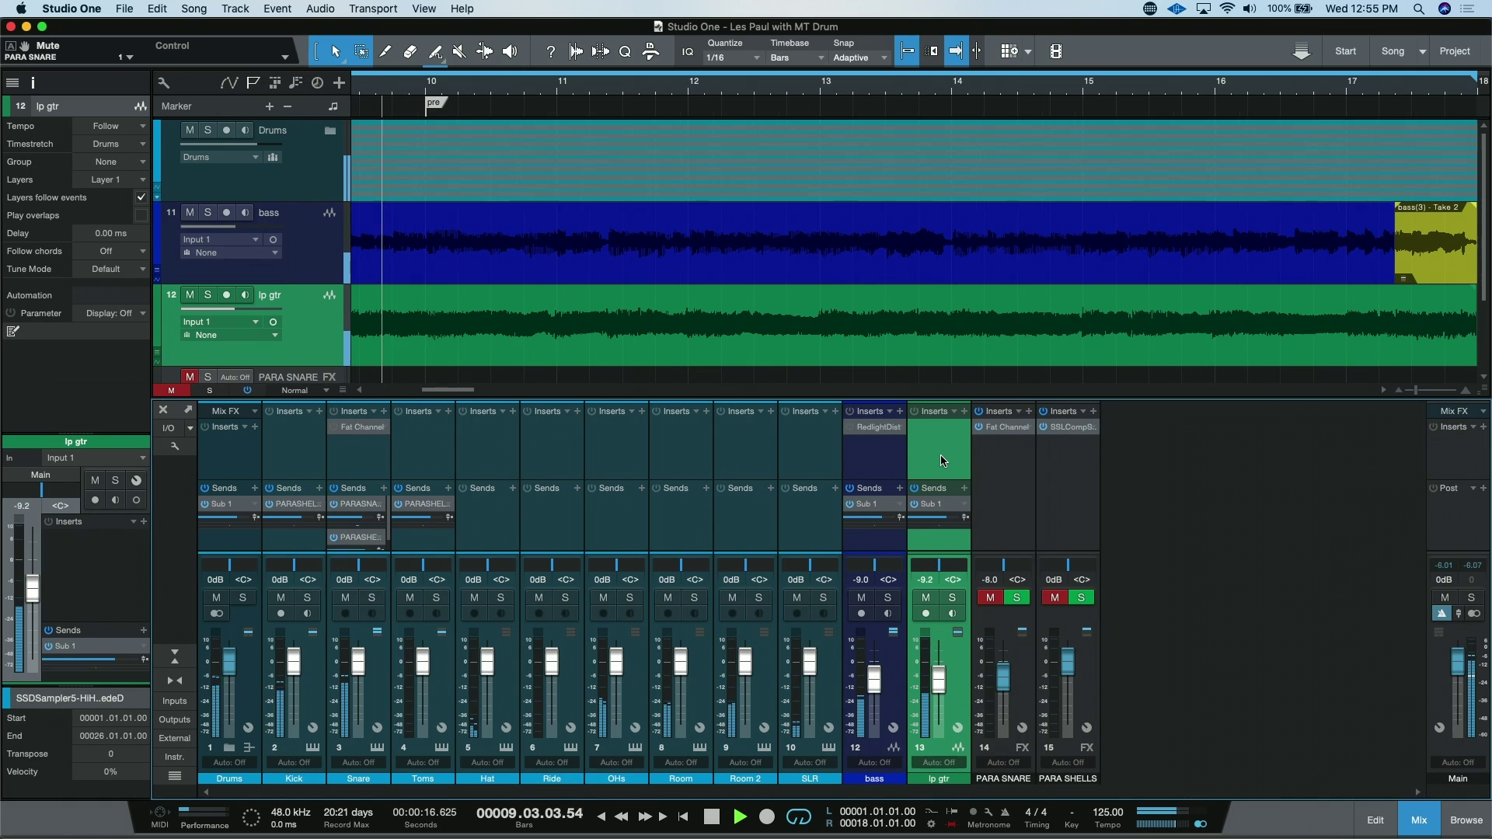
key("space")
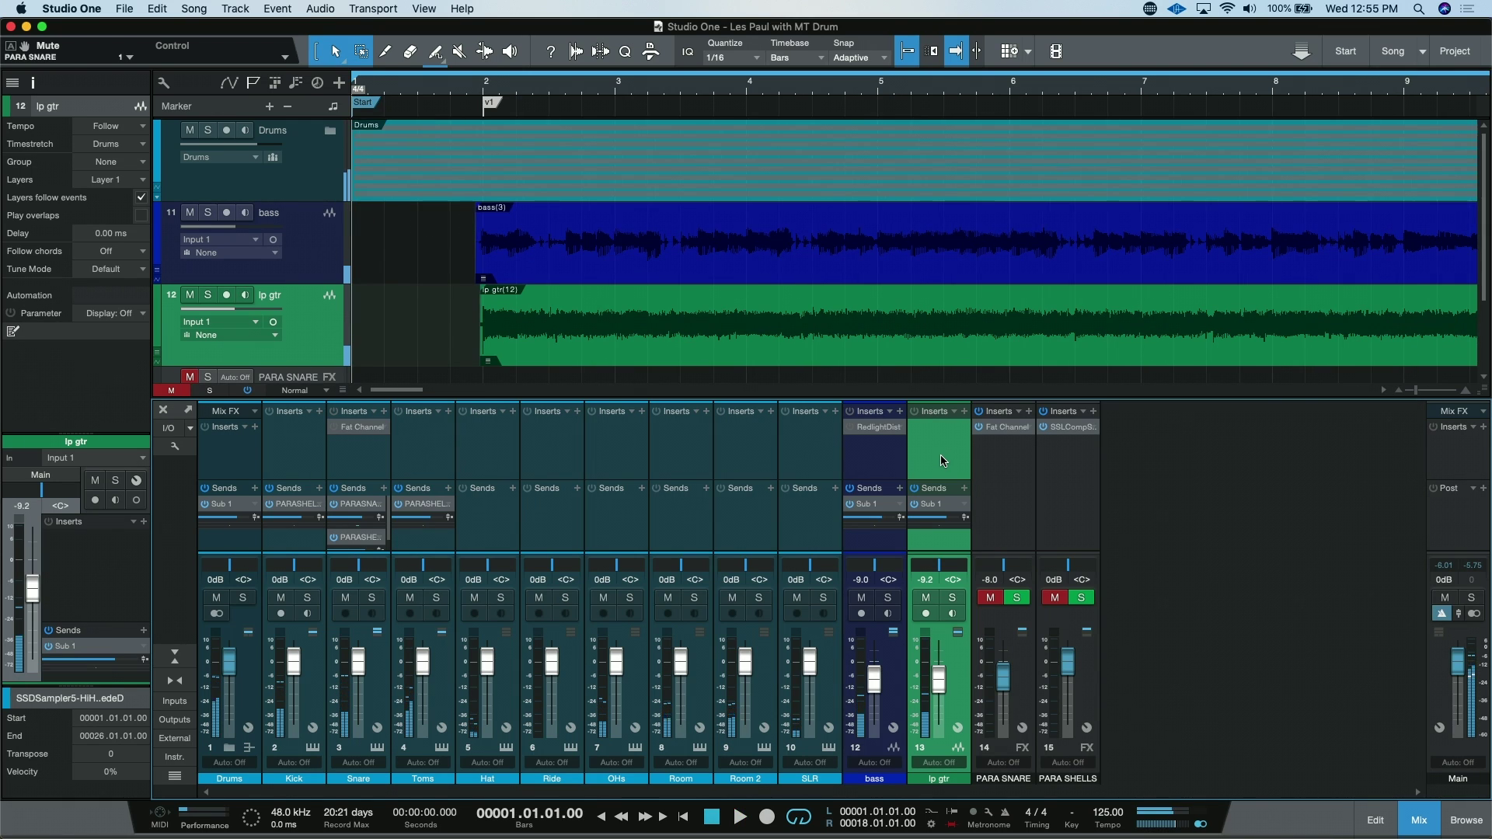
Select the Snare channel and open the PARA SNARE Fat Channel XT compressor
left_click(356, 455)
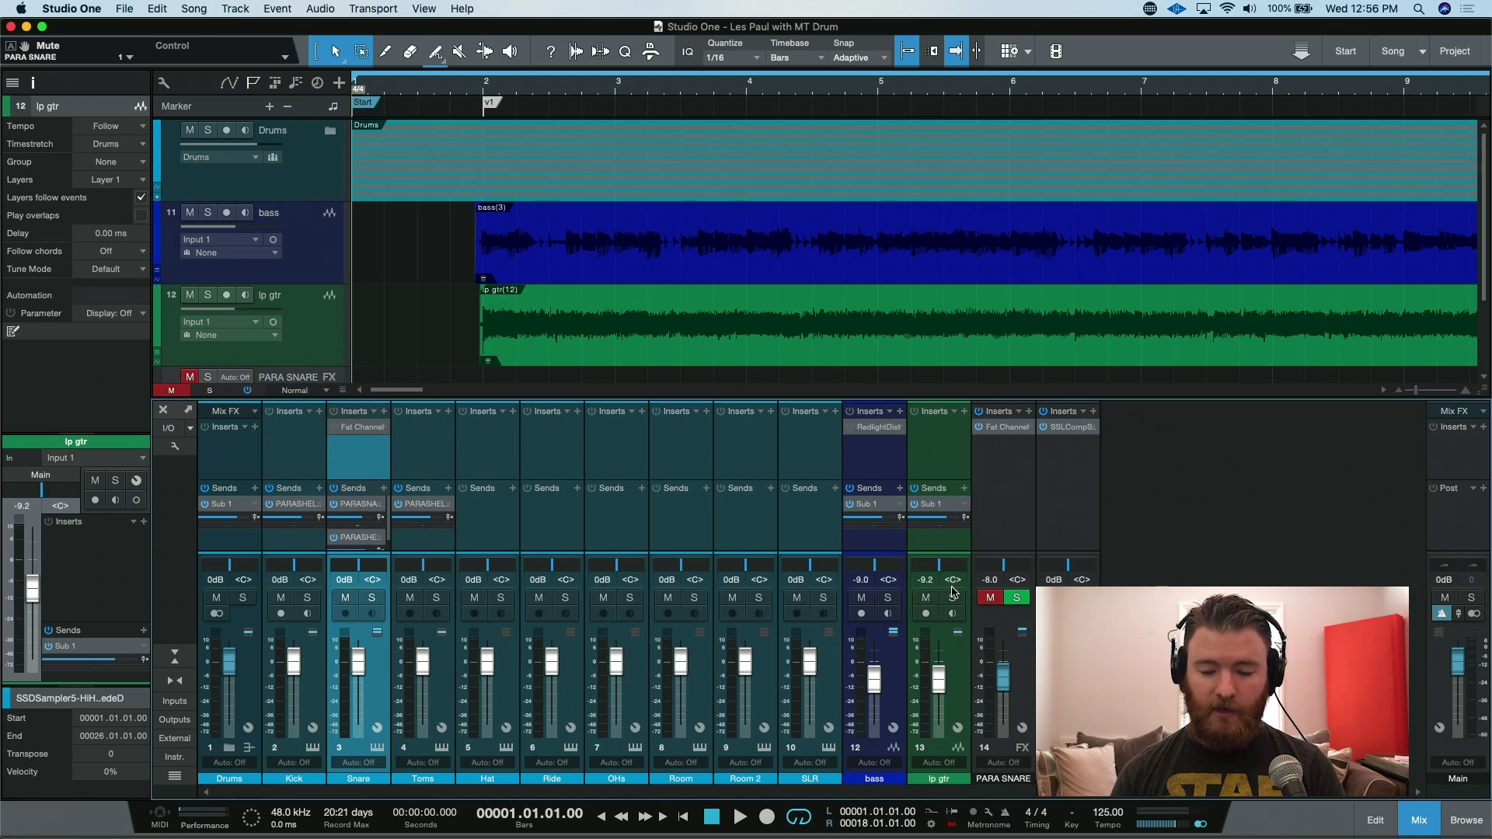
left_click(1005, 430)
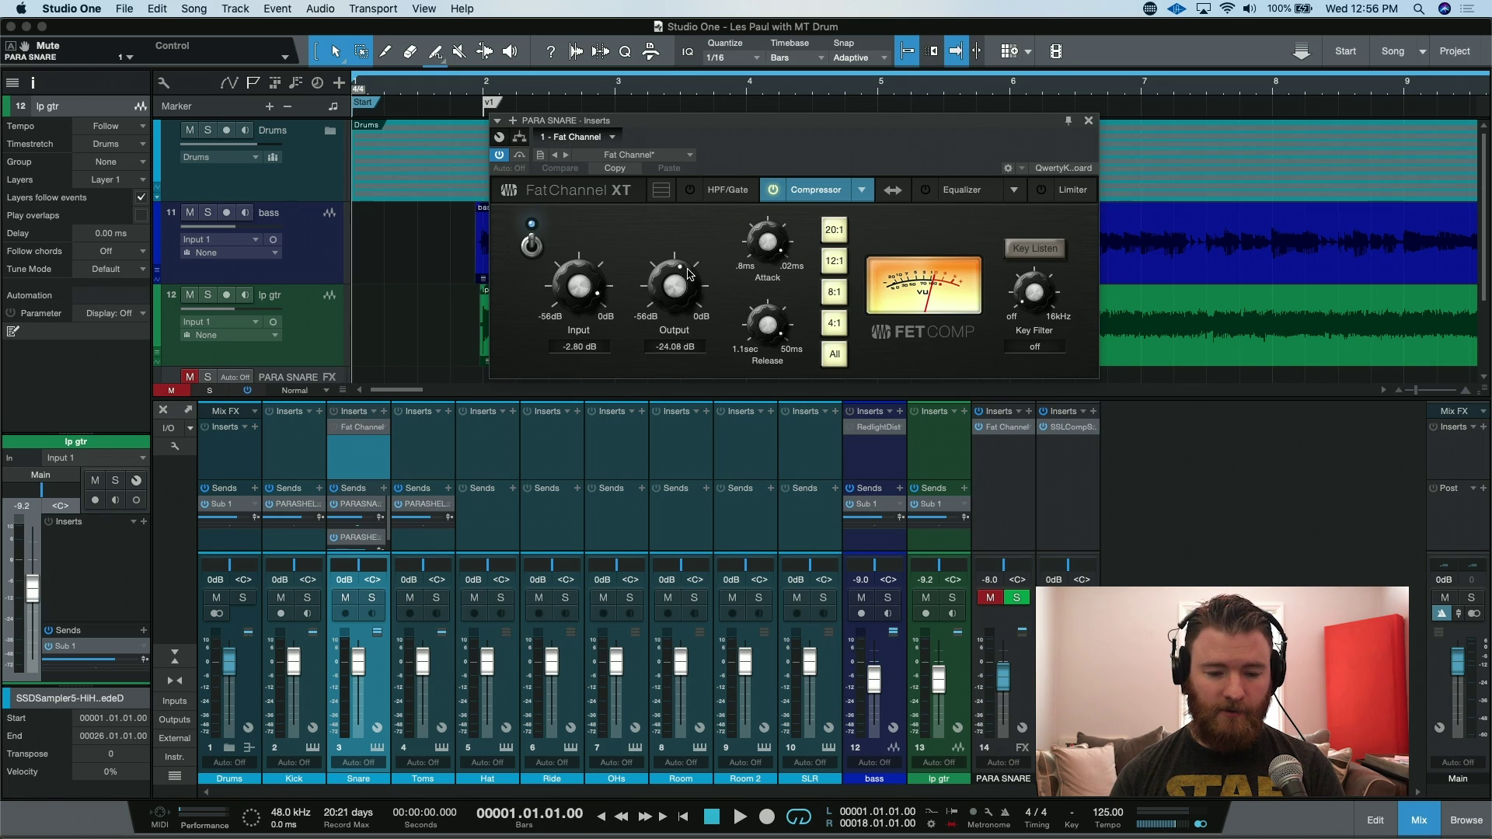
Unmute PARA SNARE and pull its fader all the way down to -oo
left_click(368, 458)
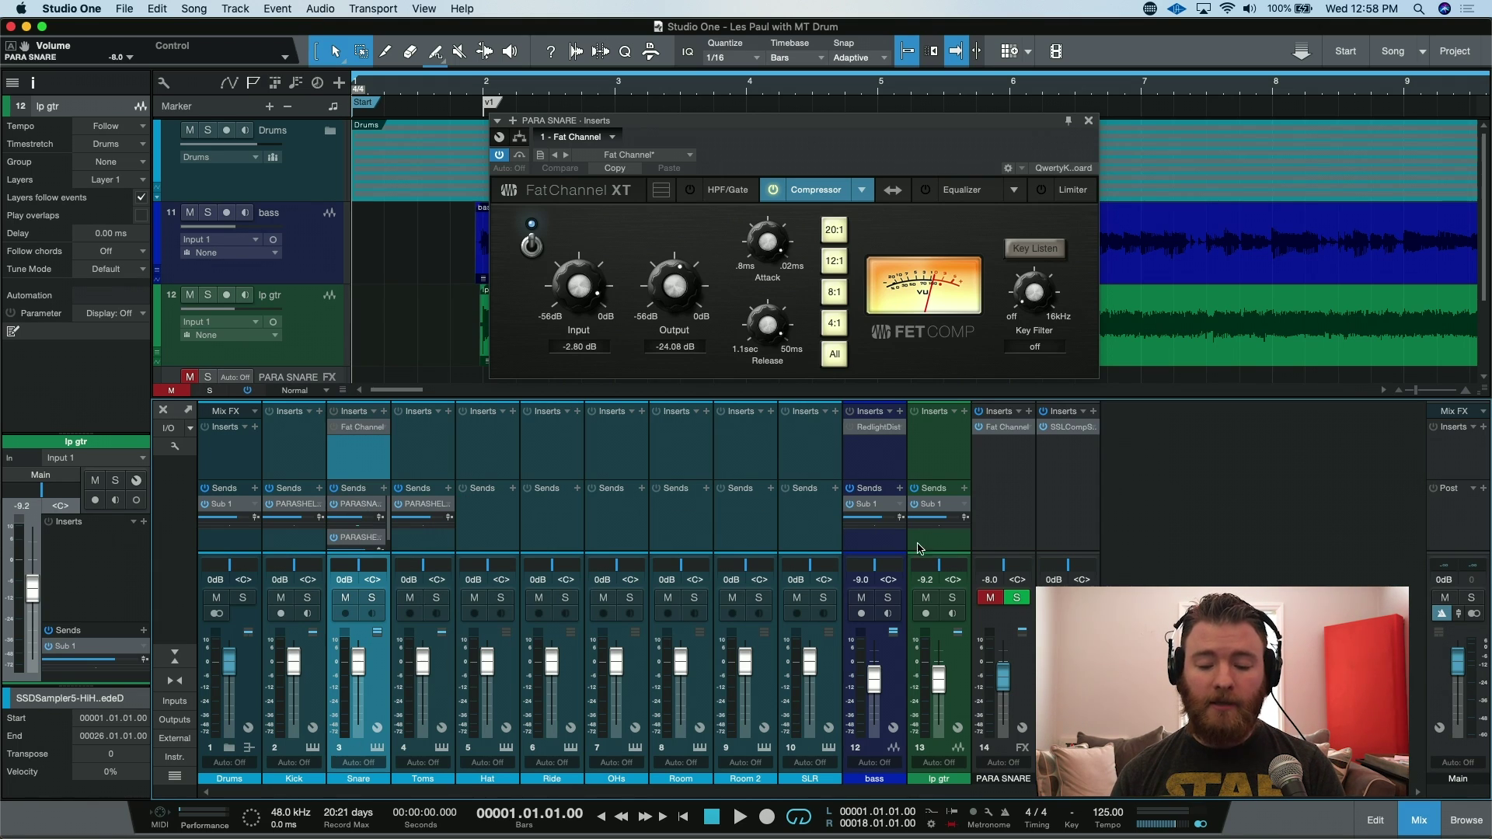
left_click(990, 598)
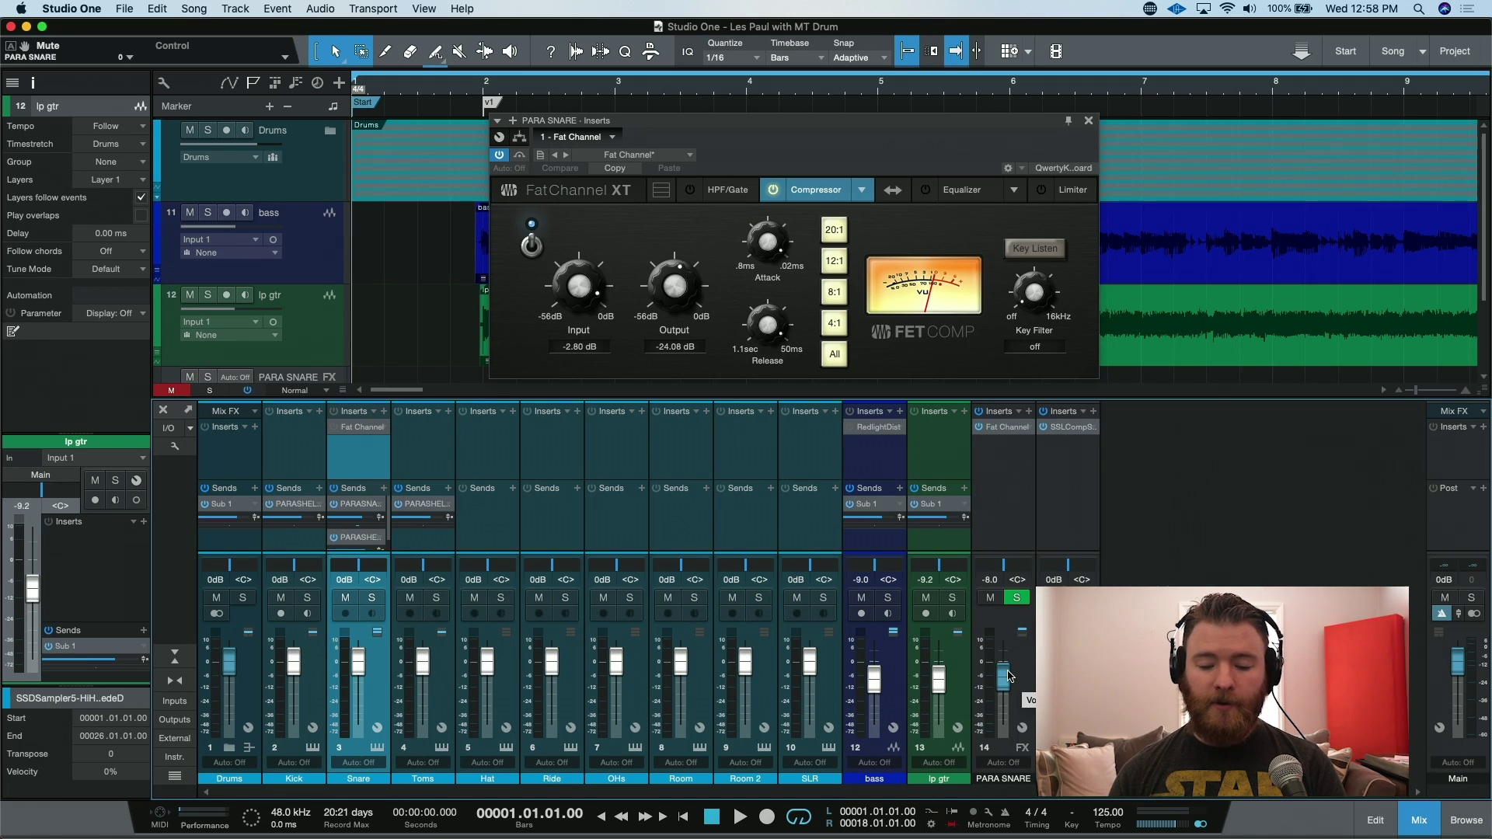
left_click_drag(1008, 676, 1015, 789)
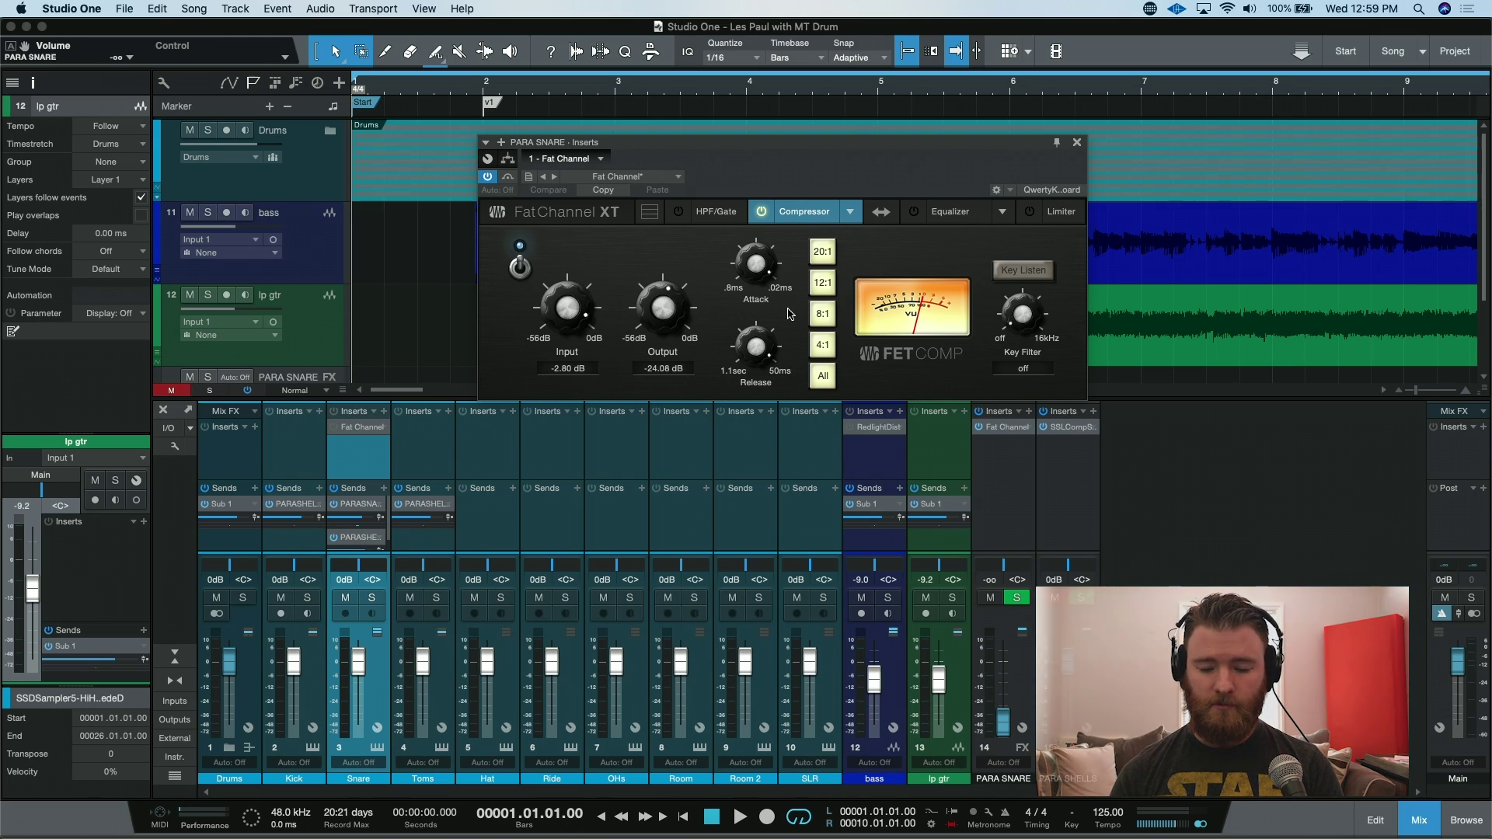
During playback, raise the PARA SNARE fader from silence to -6.3 dB
key("space")
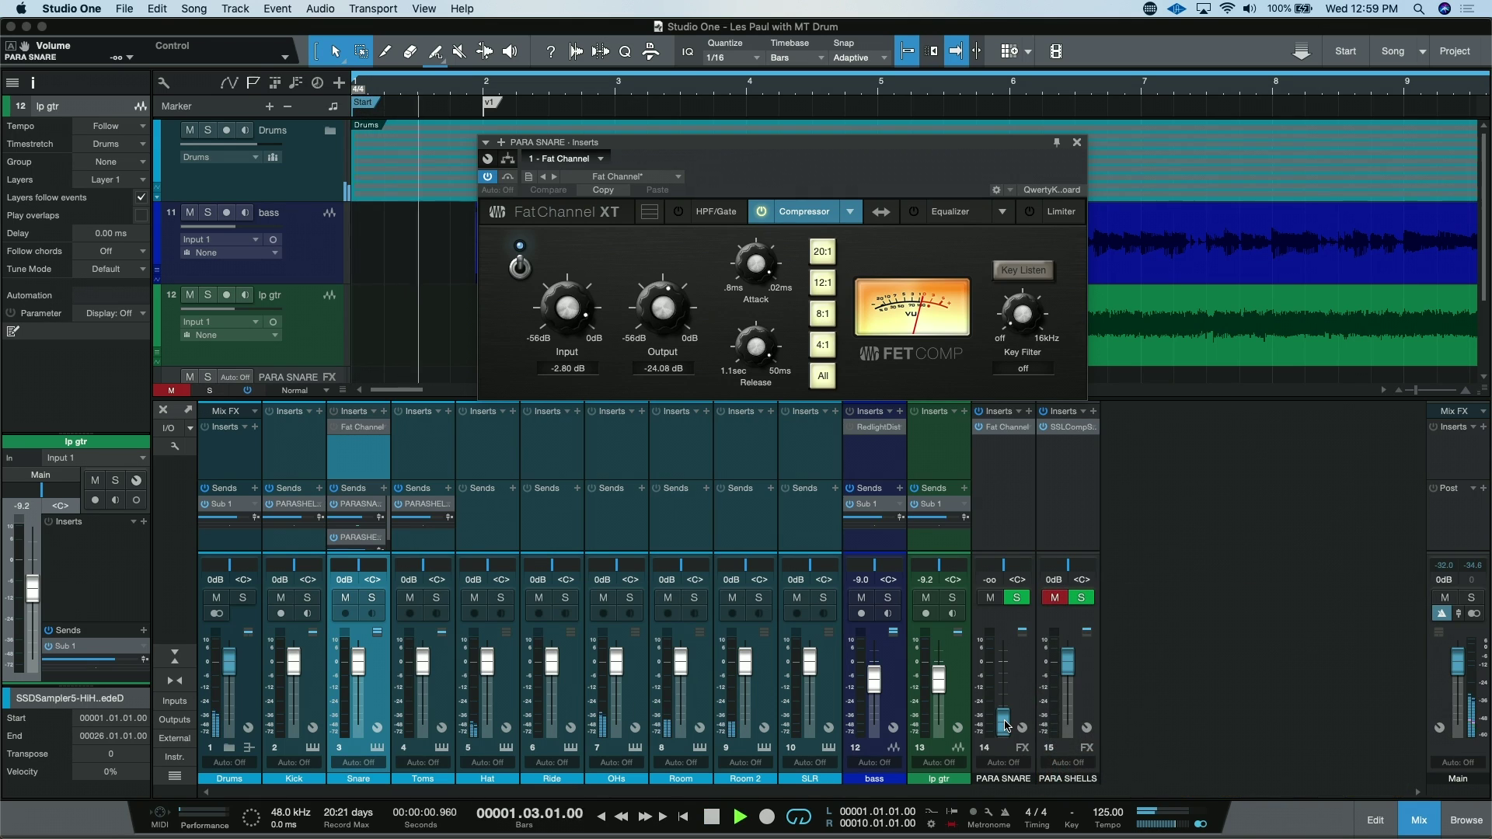
left_click_drag(1006, 725, 1007, 672)
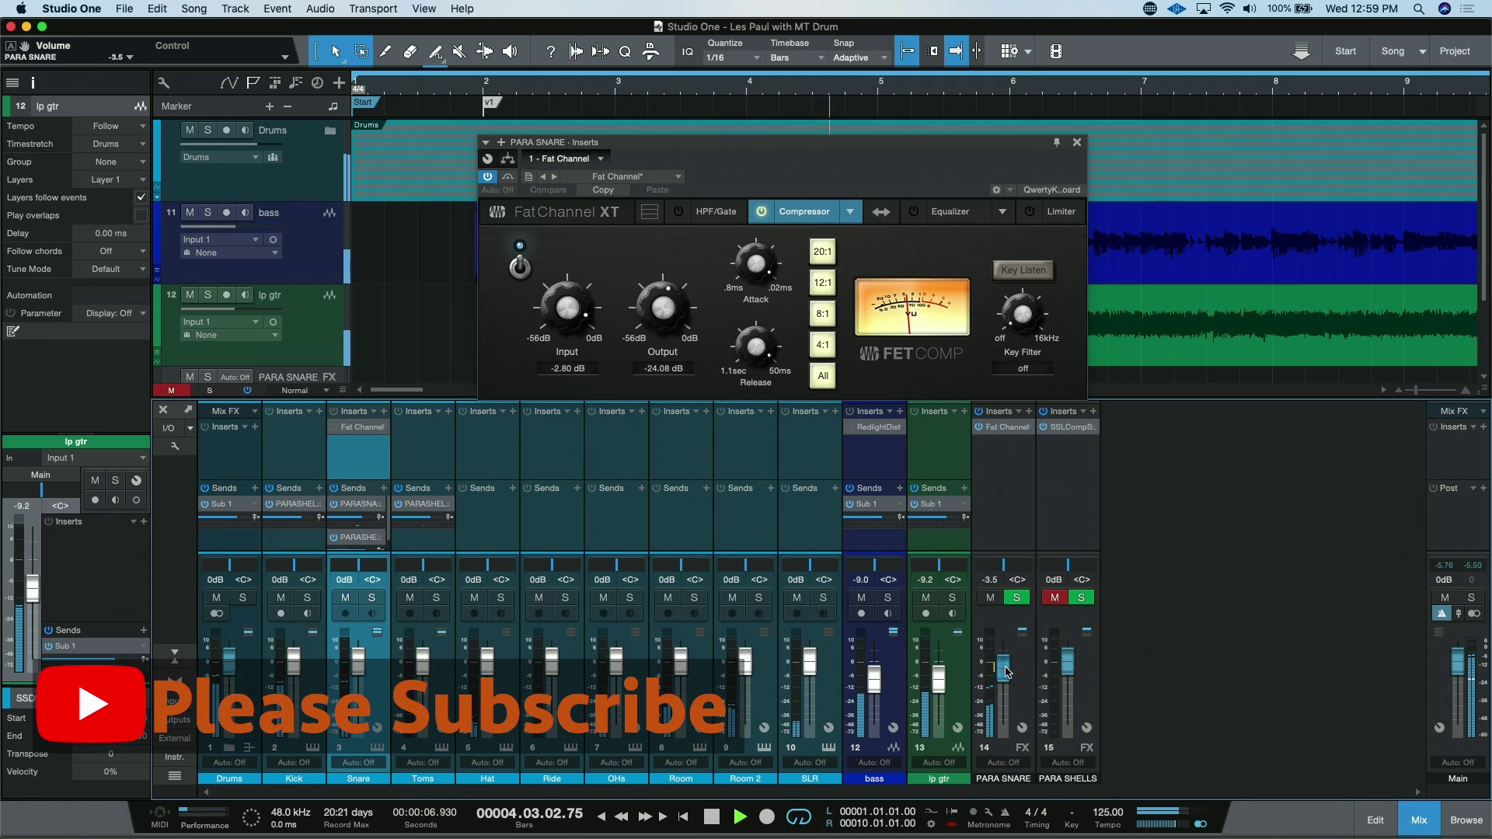
left_click_drag(1008, 673, 1008, 679)
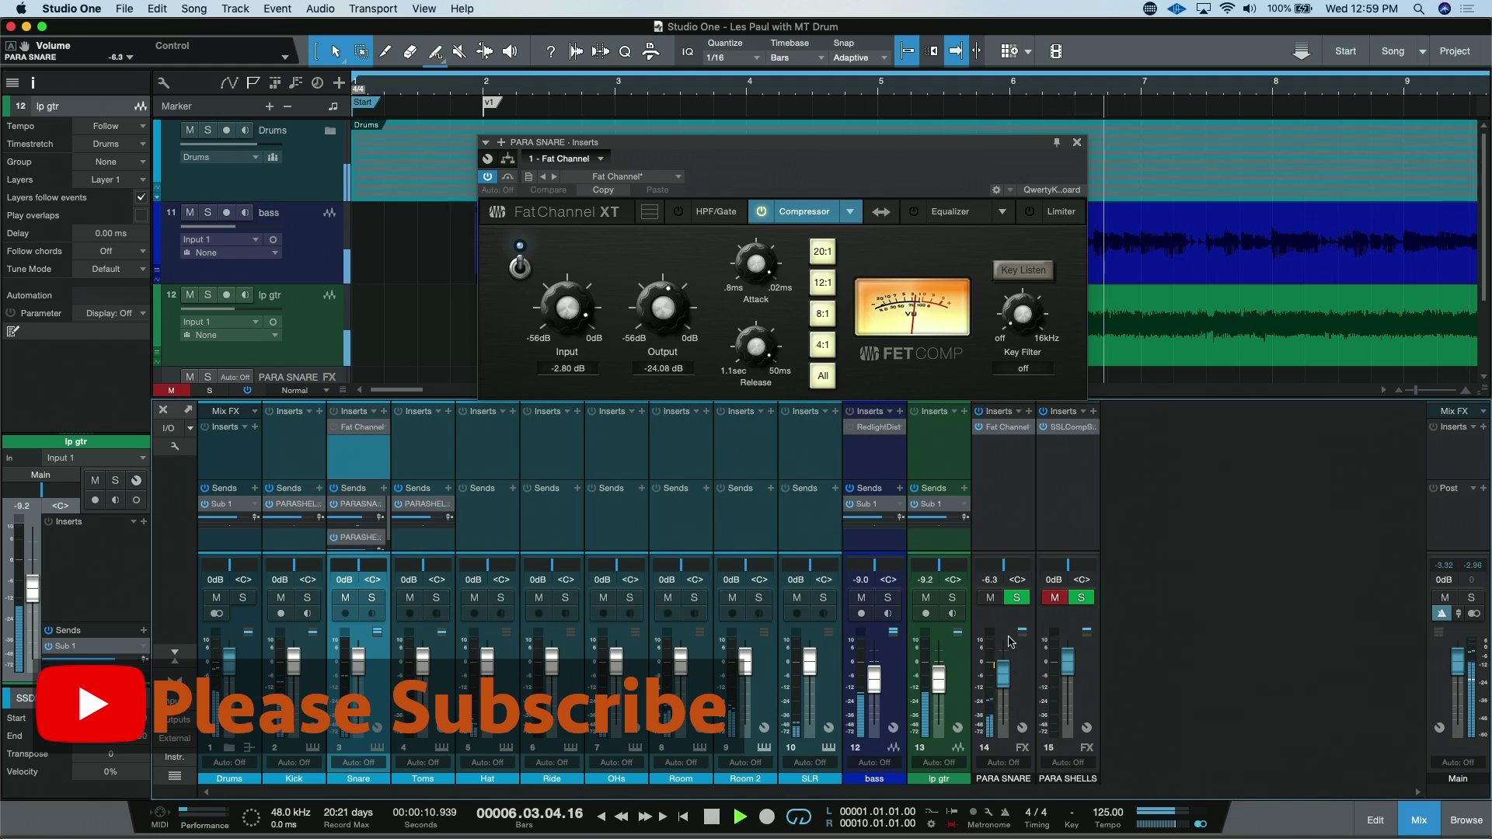
Compare PARA SNARE muted versus unmuted, leave it unmuted, and stop playback
left_click(991, 597)
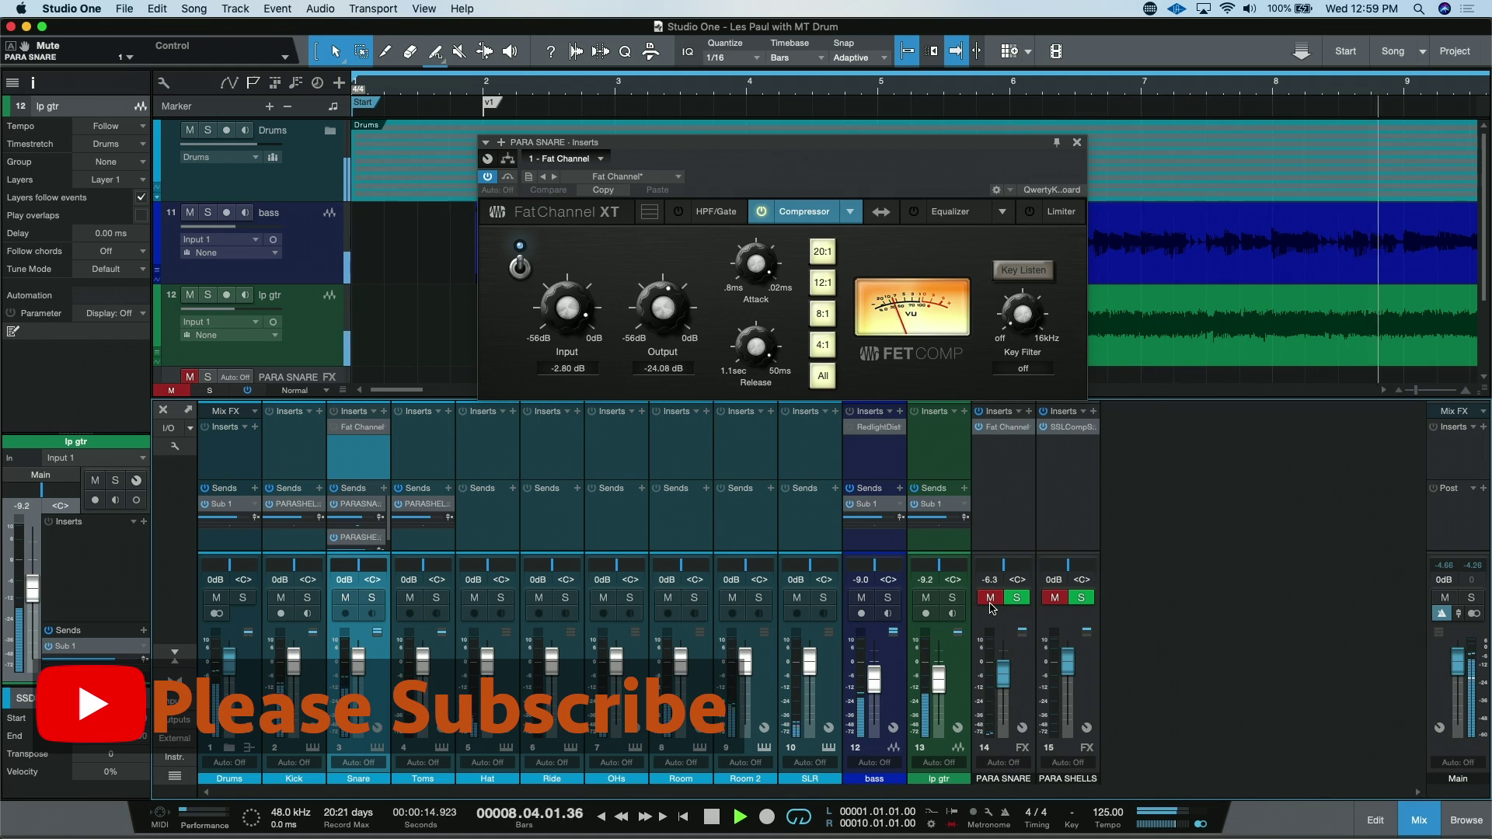
left_click(991, 597)
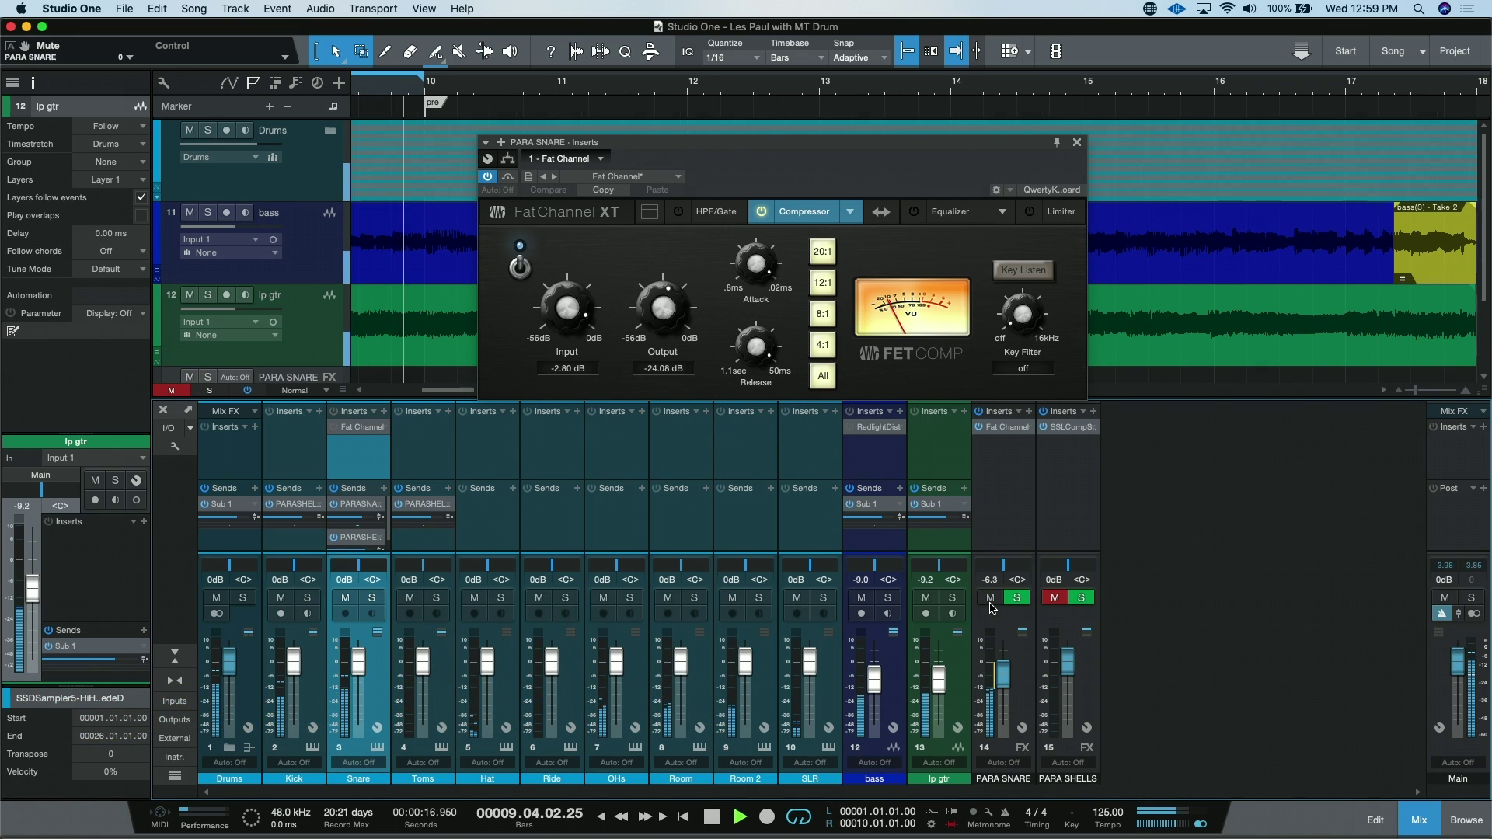
left_click(991, 598)
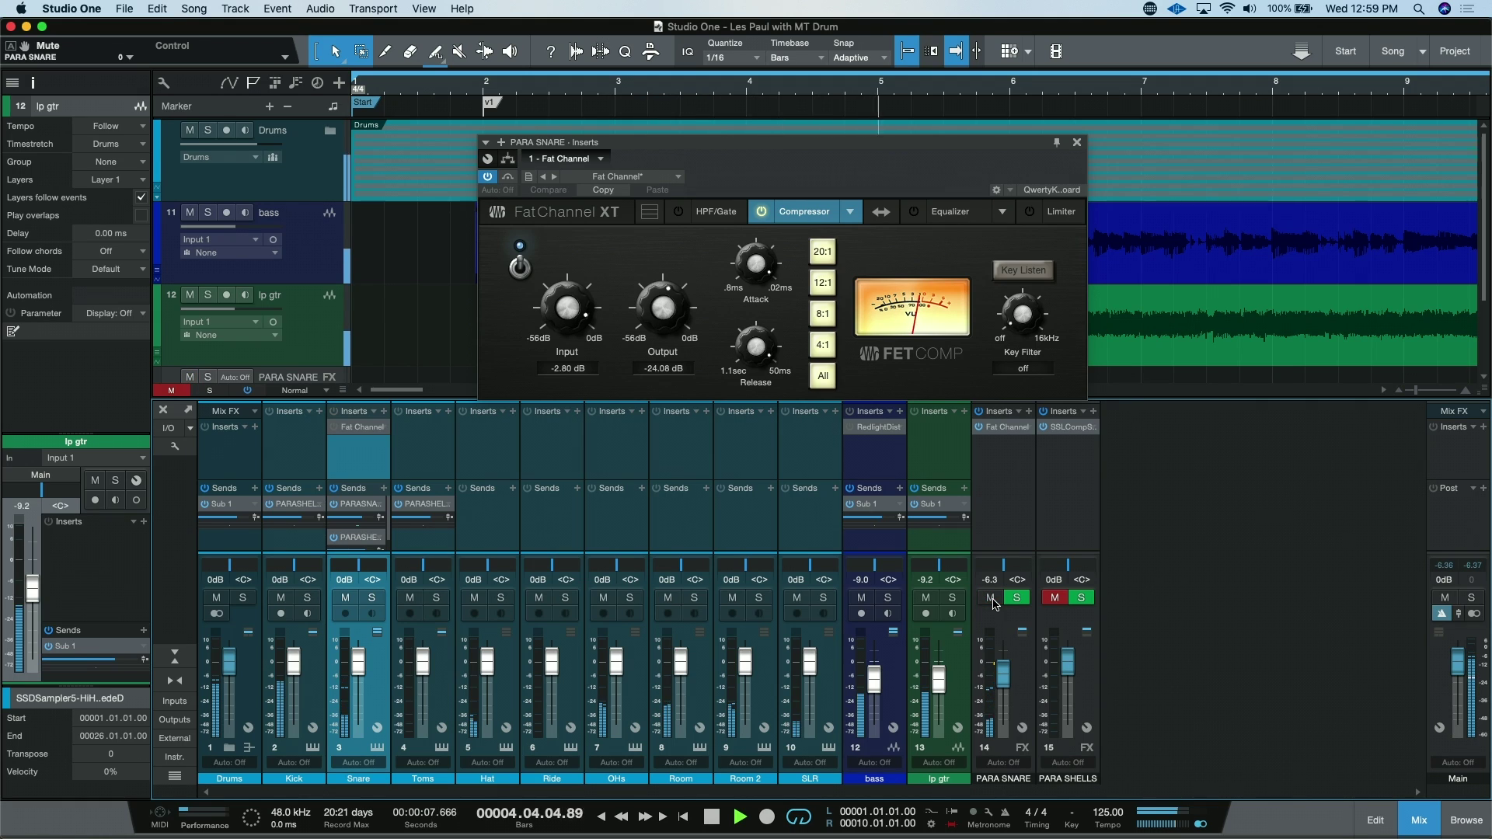
left_click(992, 598)
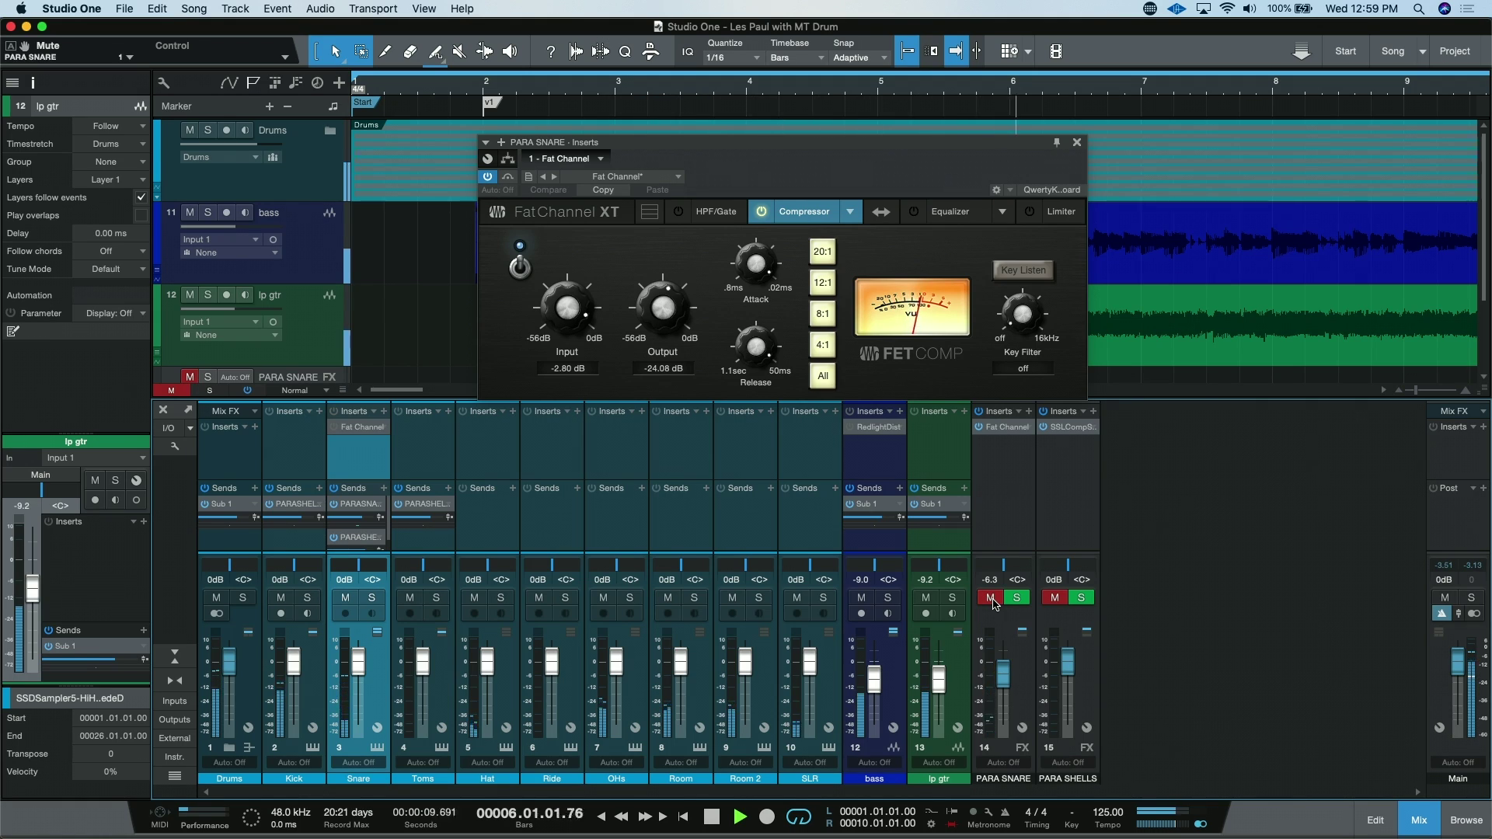
left_click(992, 598)
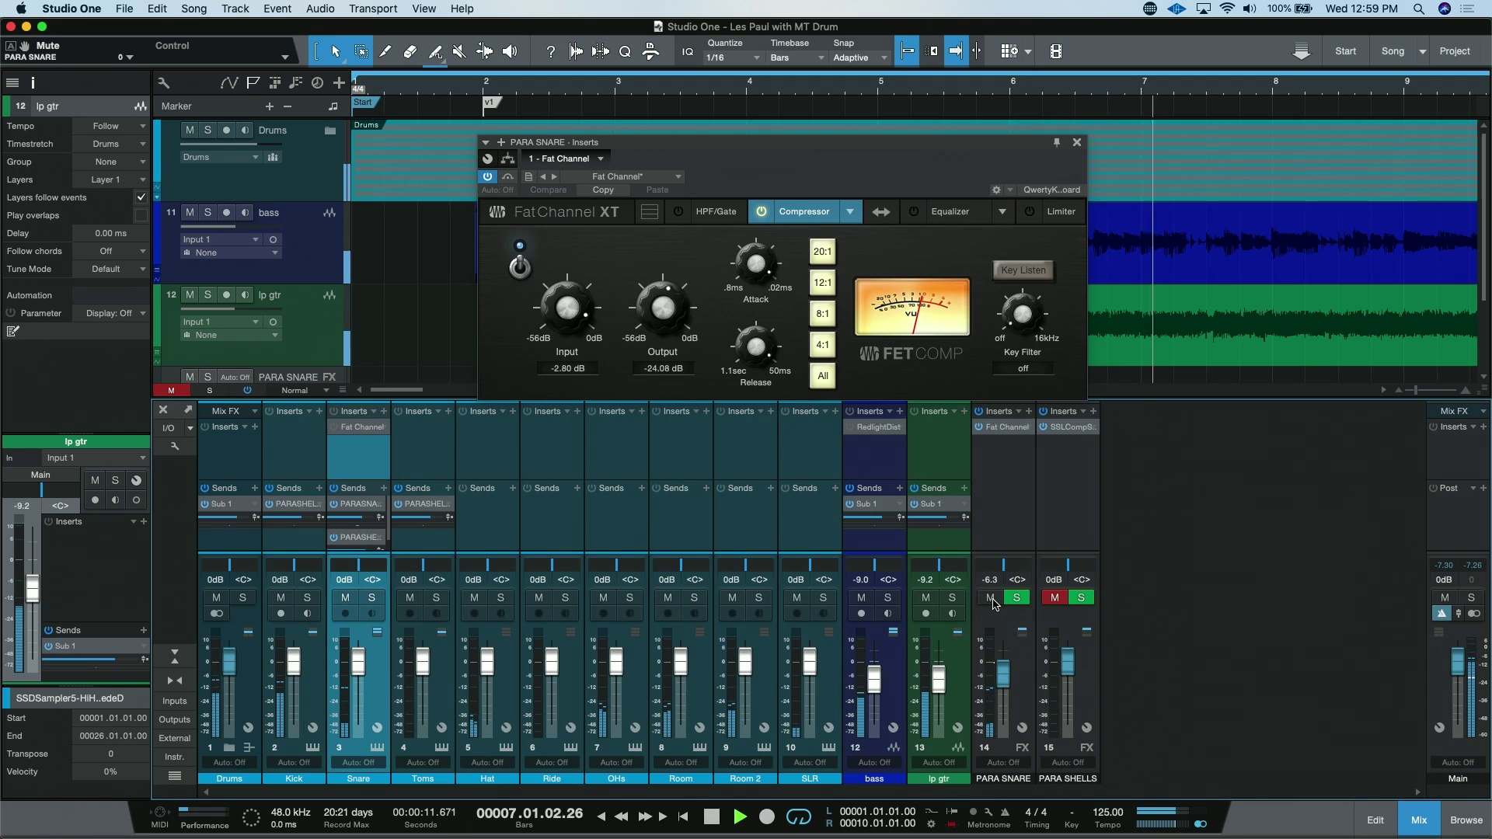
key("space")
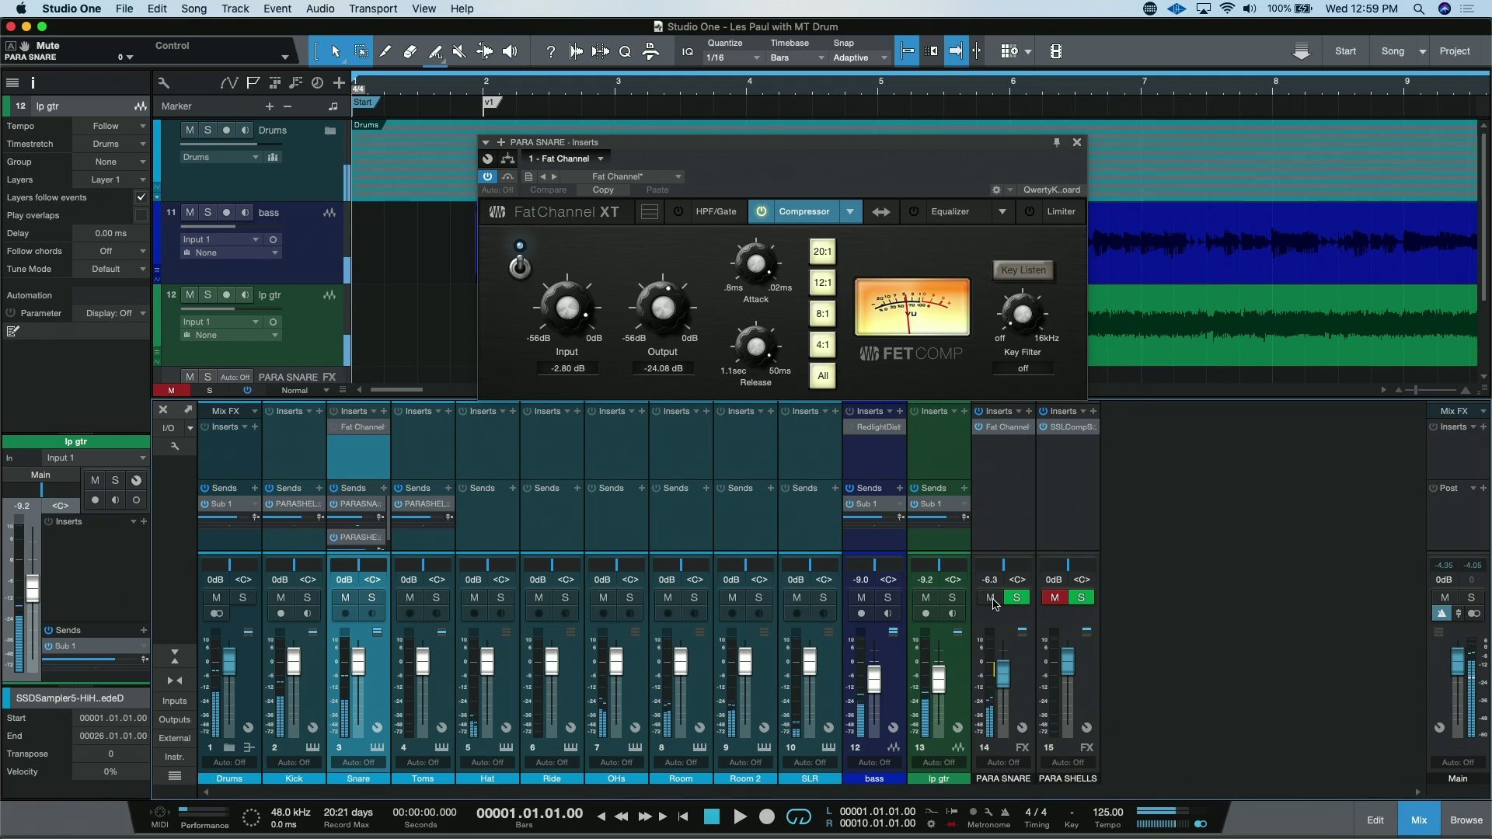
Close the PARA SNARE compressor window and open the bass channel's RedlightDist editor
left_click(1077, 143)
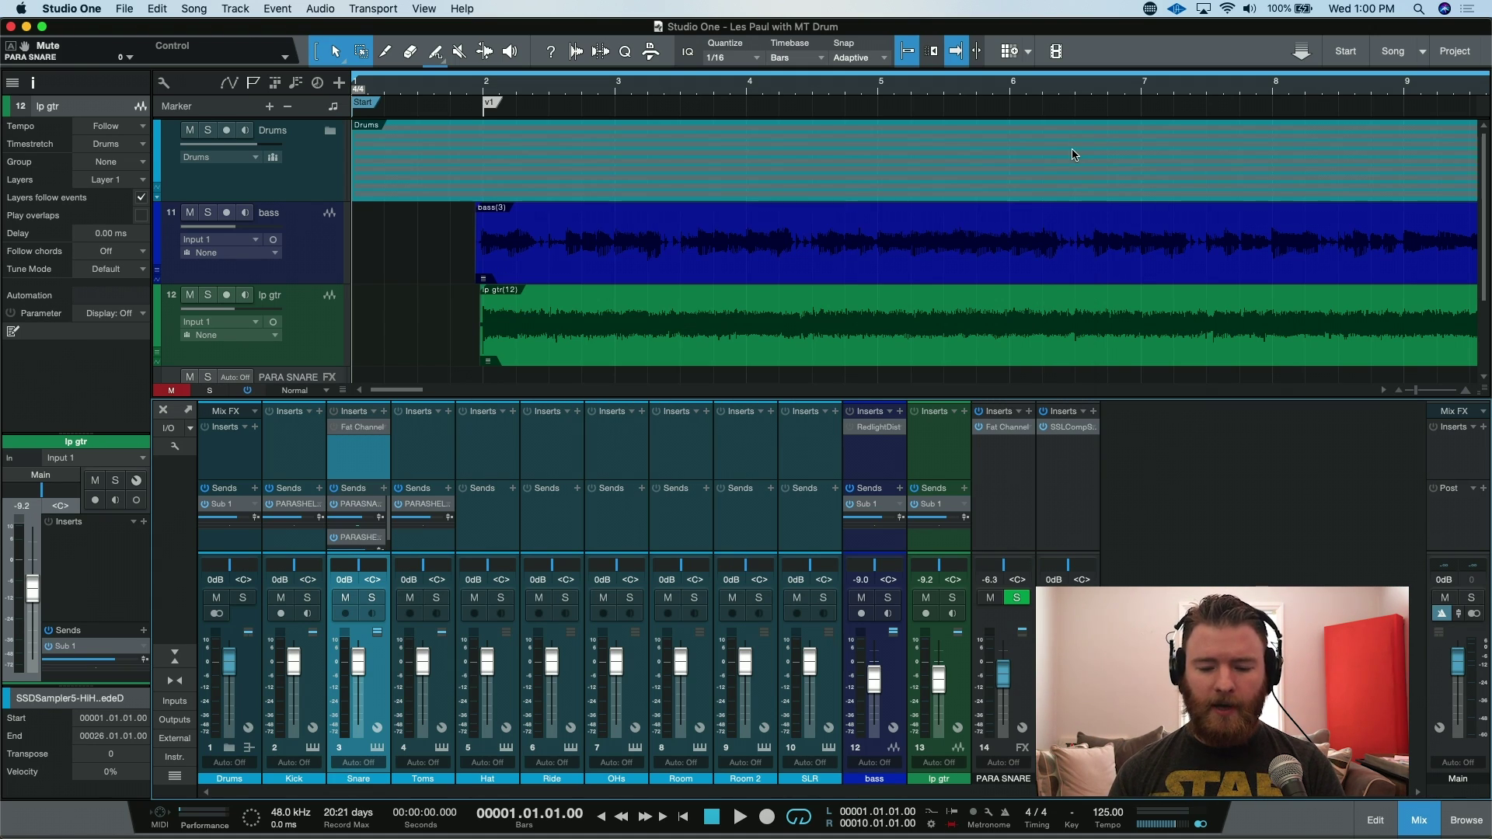
left_click(882, 467)
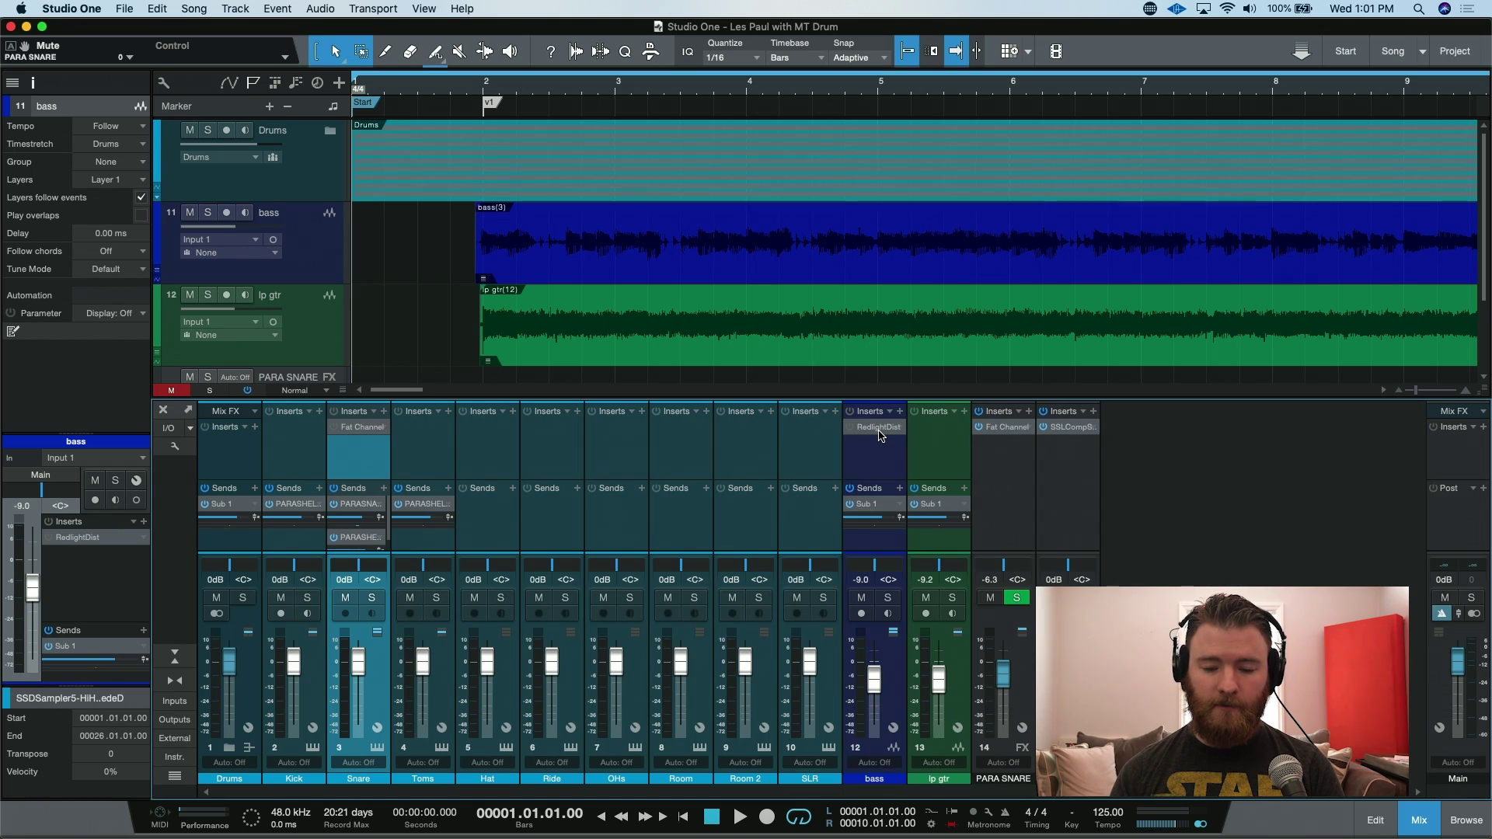
left_click(881, 435)
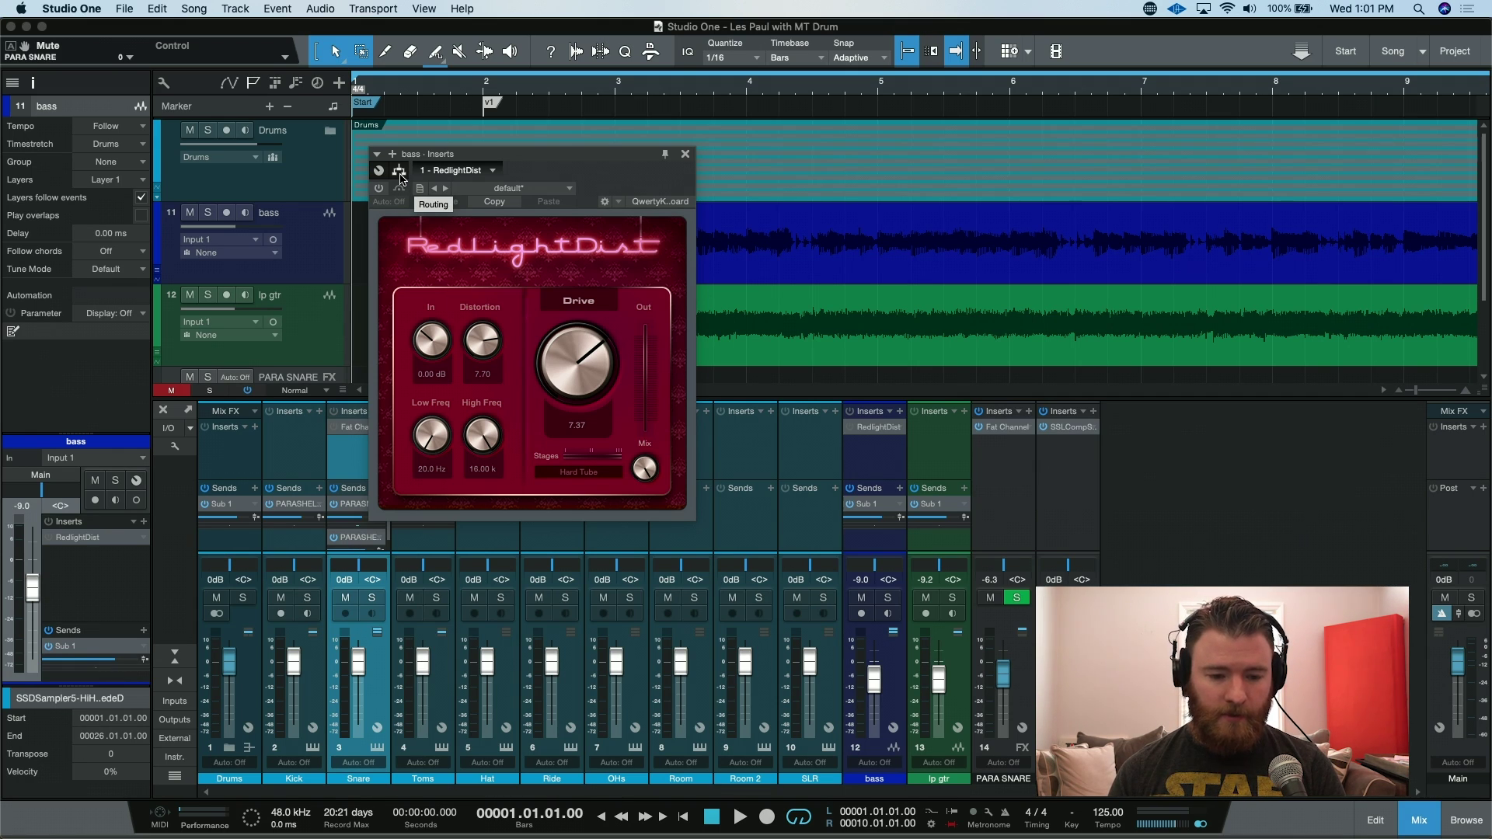
In the bass insert routing, add Splitter 1 below RedlightDist with two splits
left_click(400, 174)
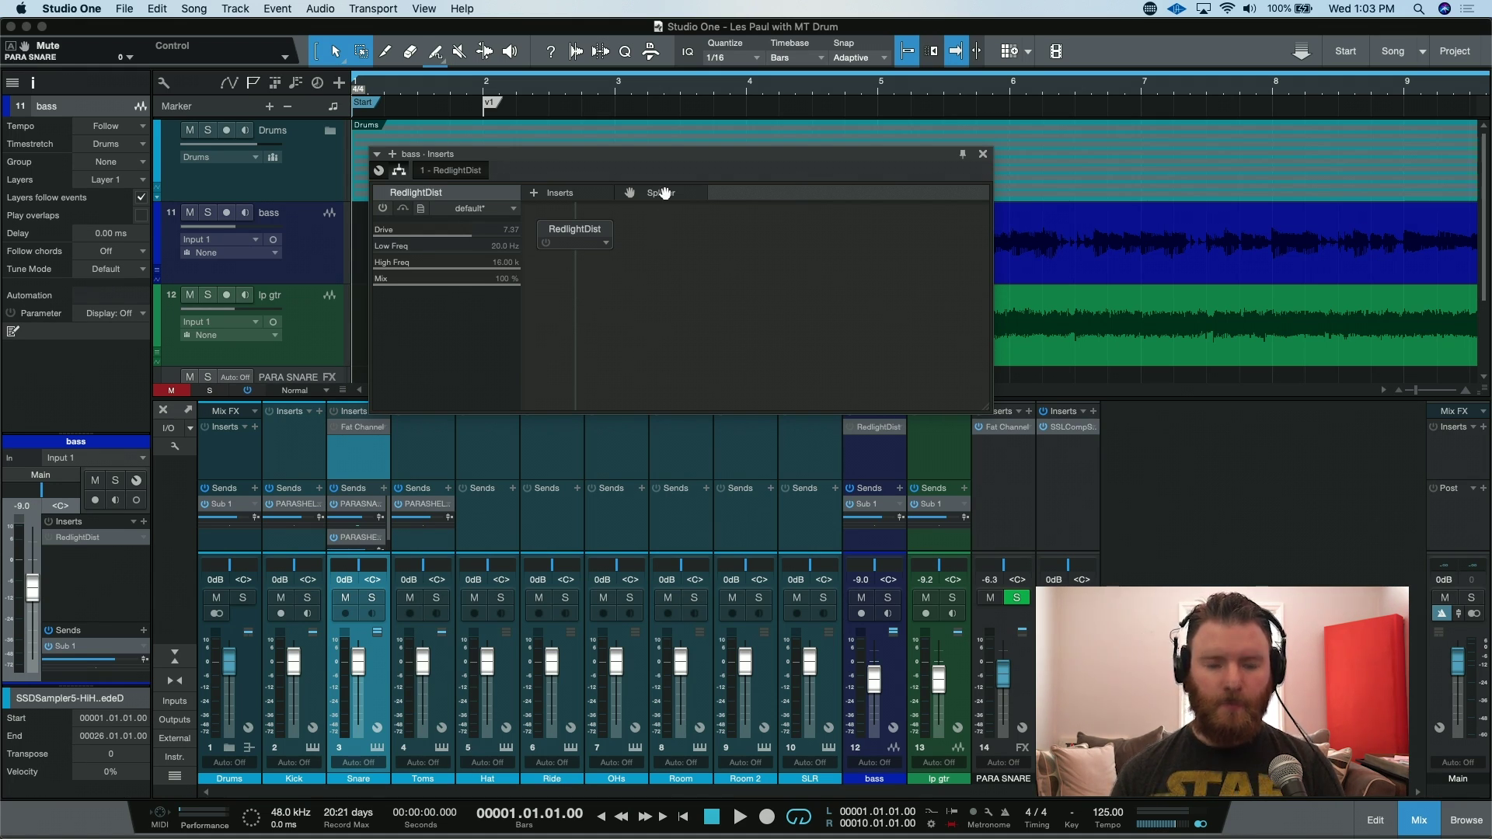
left_click_drag(665, 193, 584, 258)
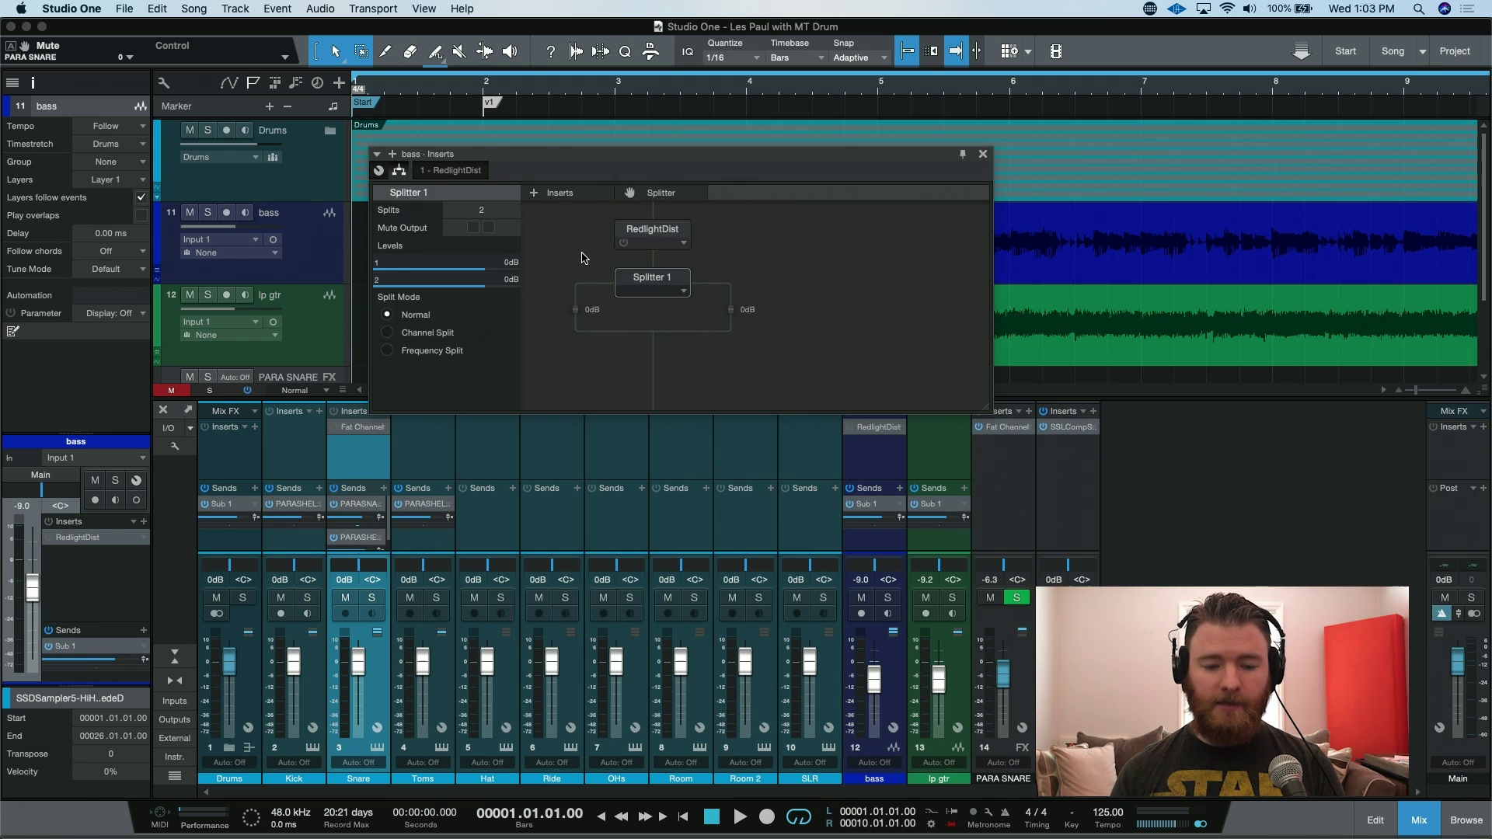
Move RedlightDist onto the right branch of Splitter 1, leaving the other branch clean
left_click(652, 230)
left_click_drag(652, 231, 738, 298)
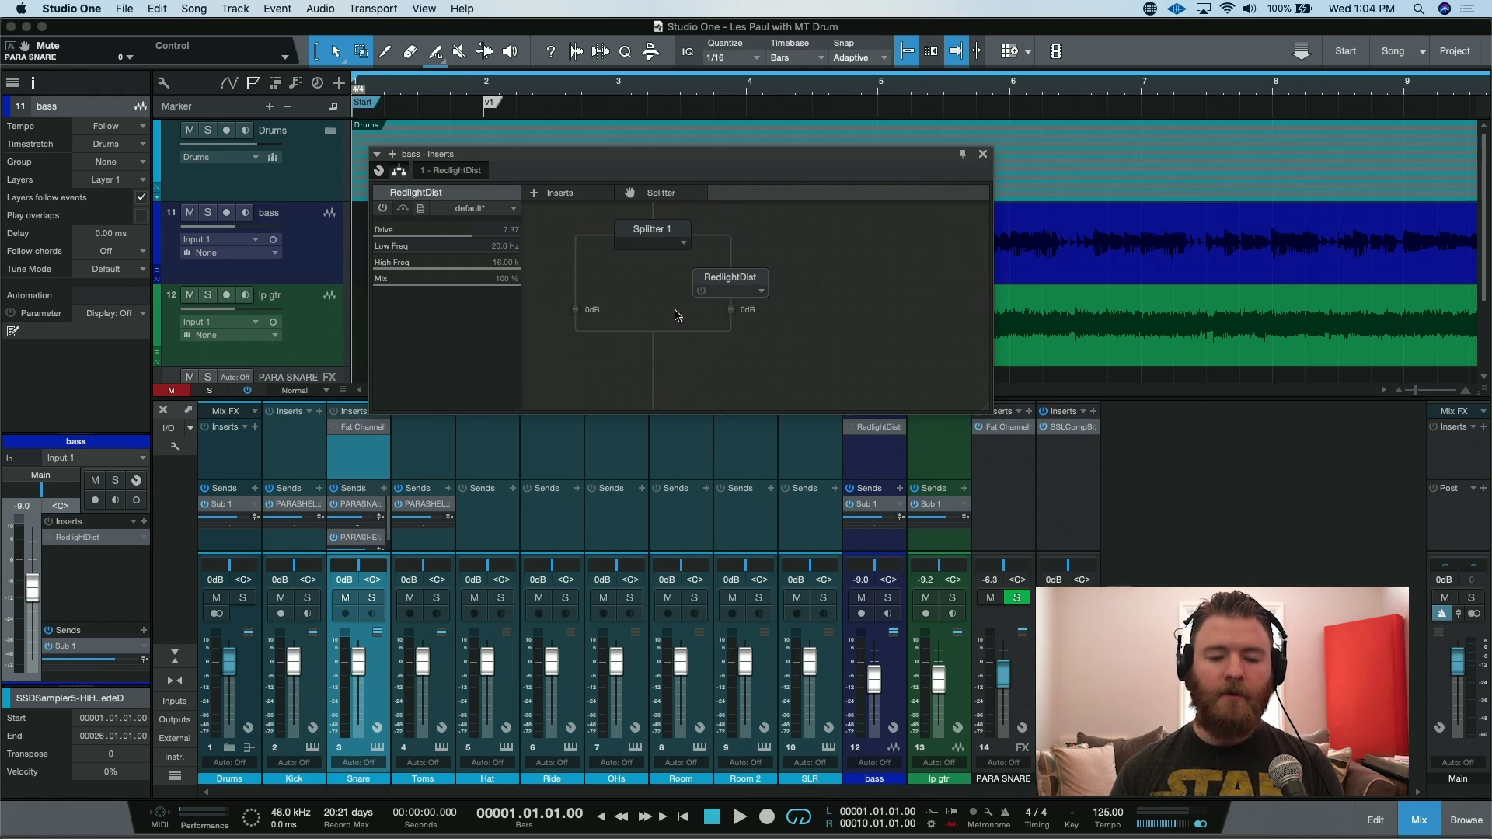
Switch Splitter 1 to Frequency Split and change its crossover from 240 to 200 Hz
left_click(658, 235)
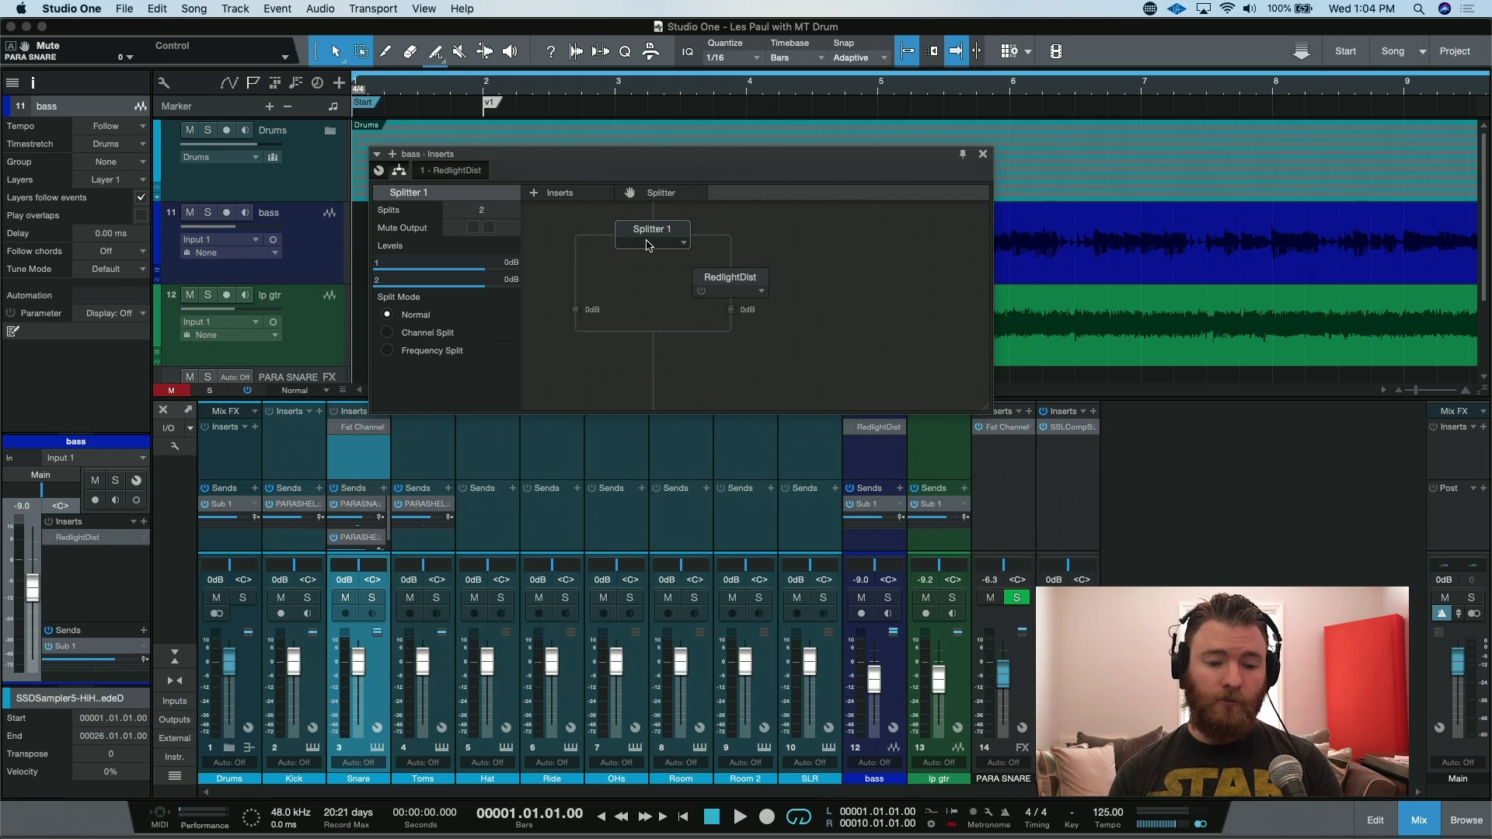
left_click(413, 354)
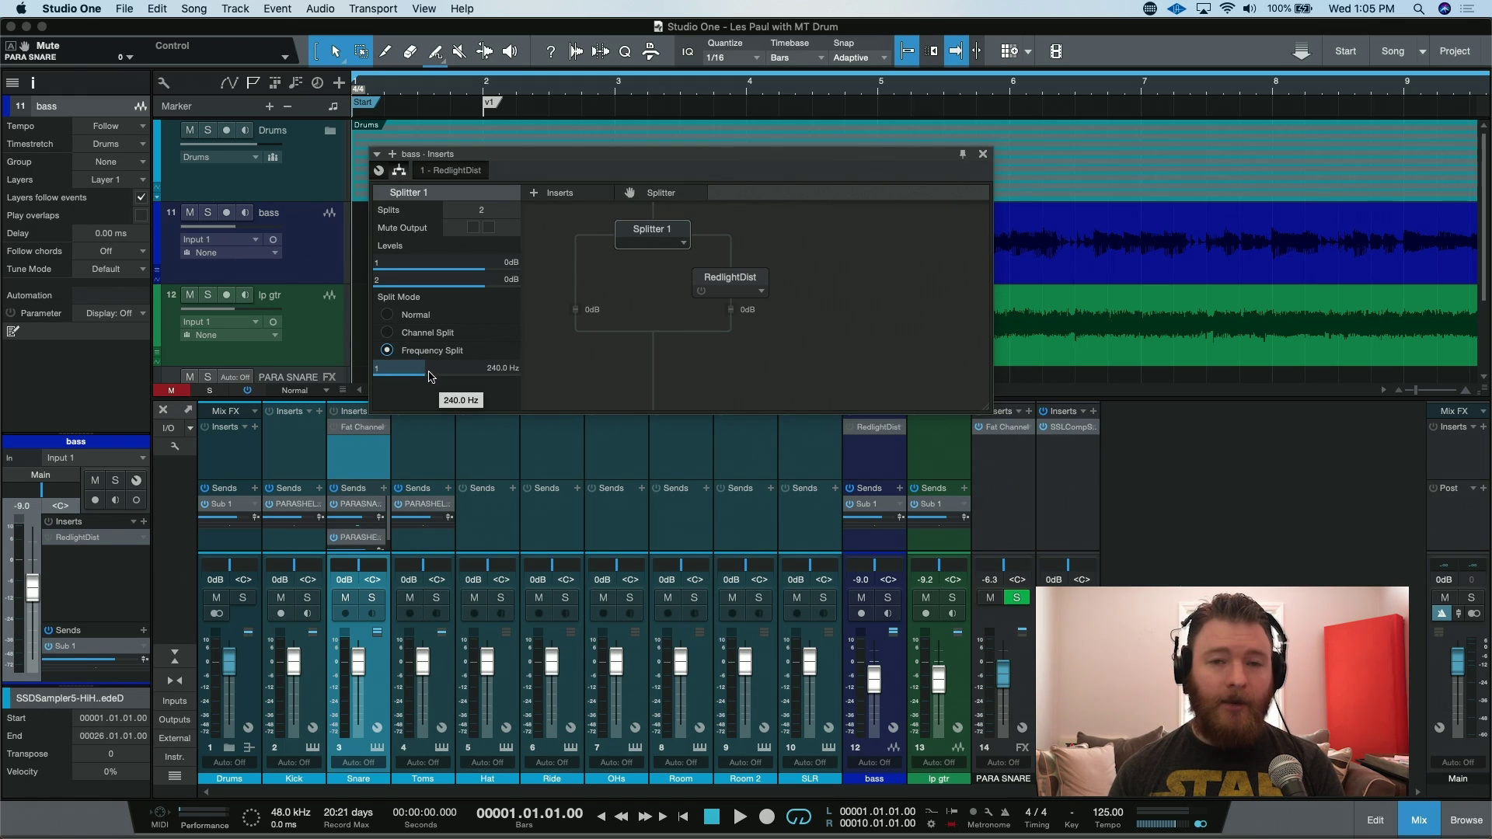
left_click(494, 369)
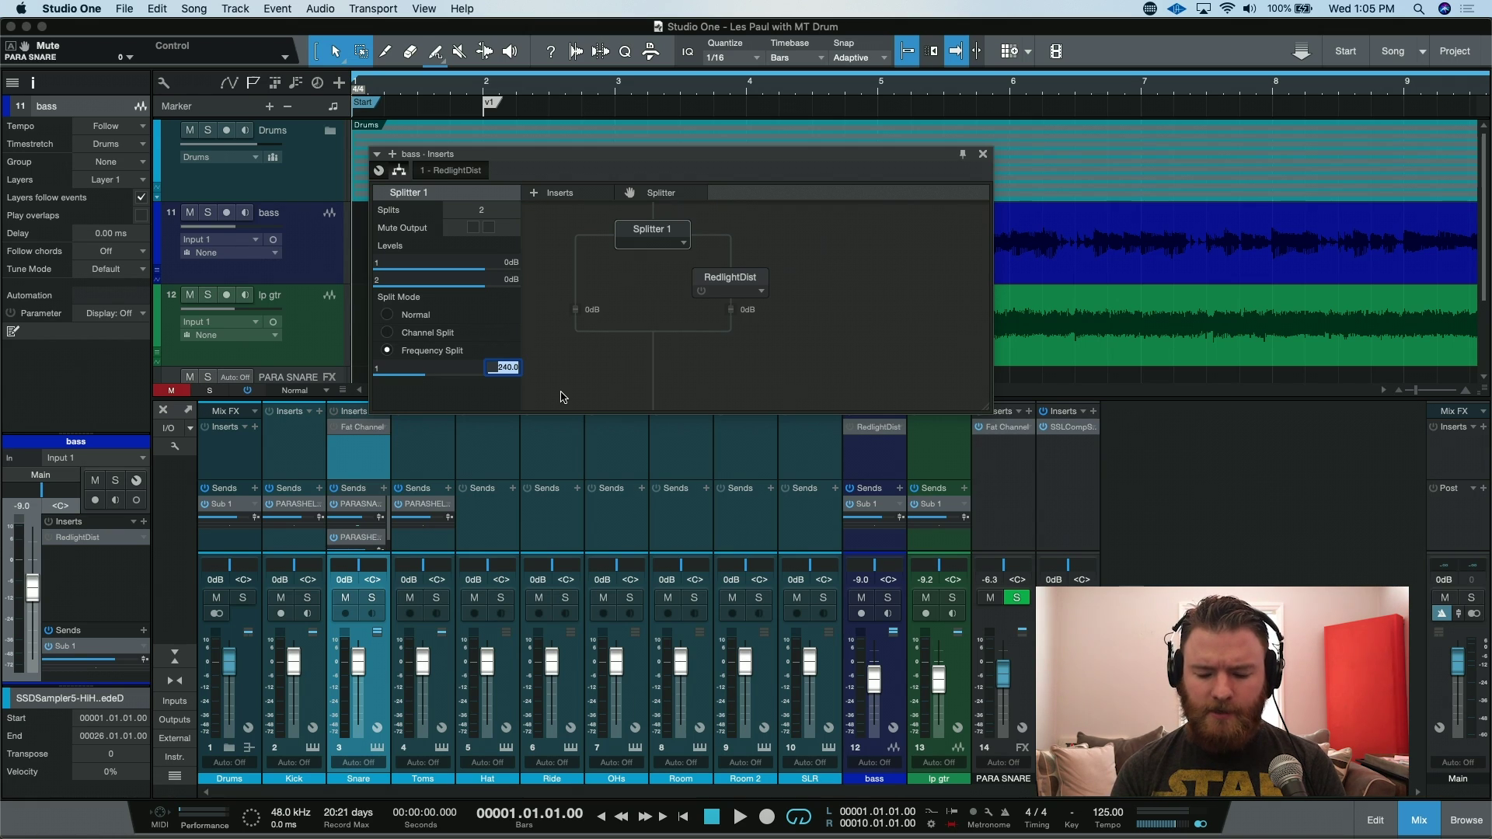
type("200")
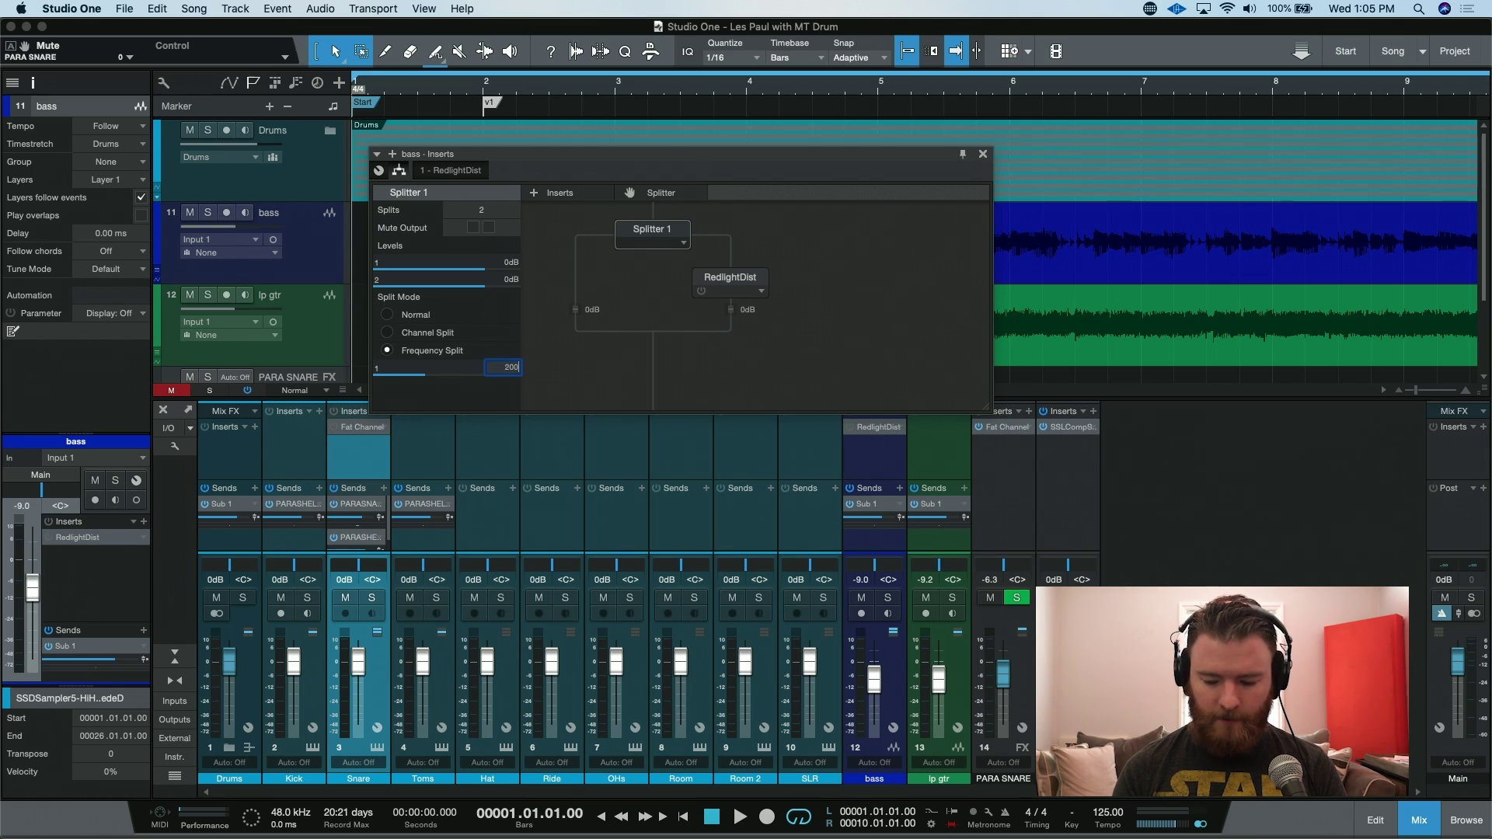
key("Return")
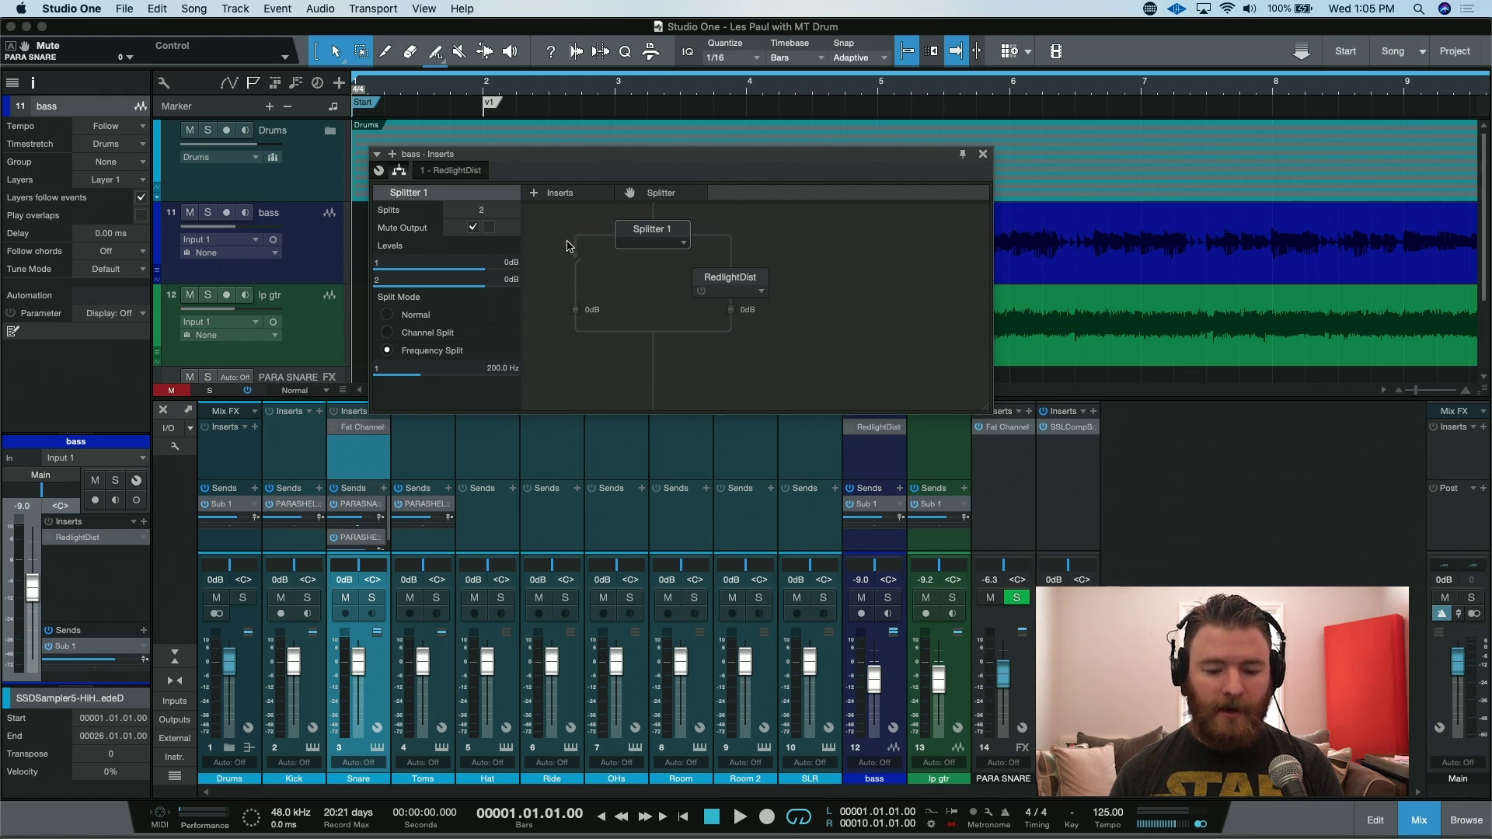
Solo the bass and compare Normal versus Frequency Split in playback, ending on Frequency Split
left_click(891, 599)
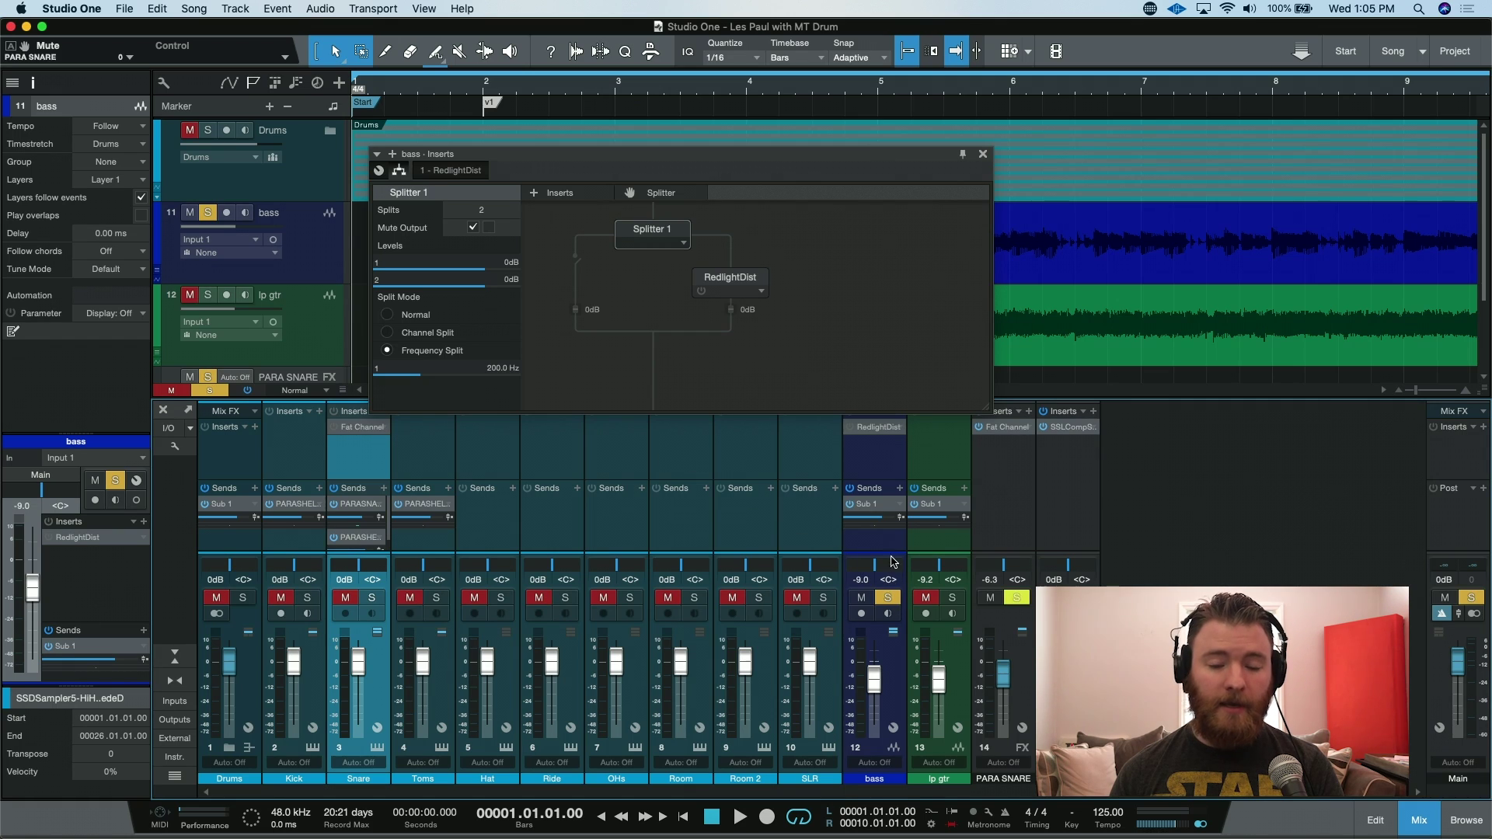
key("space")
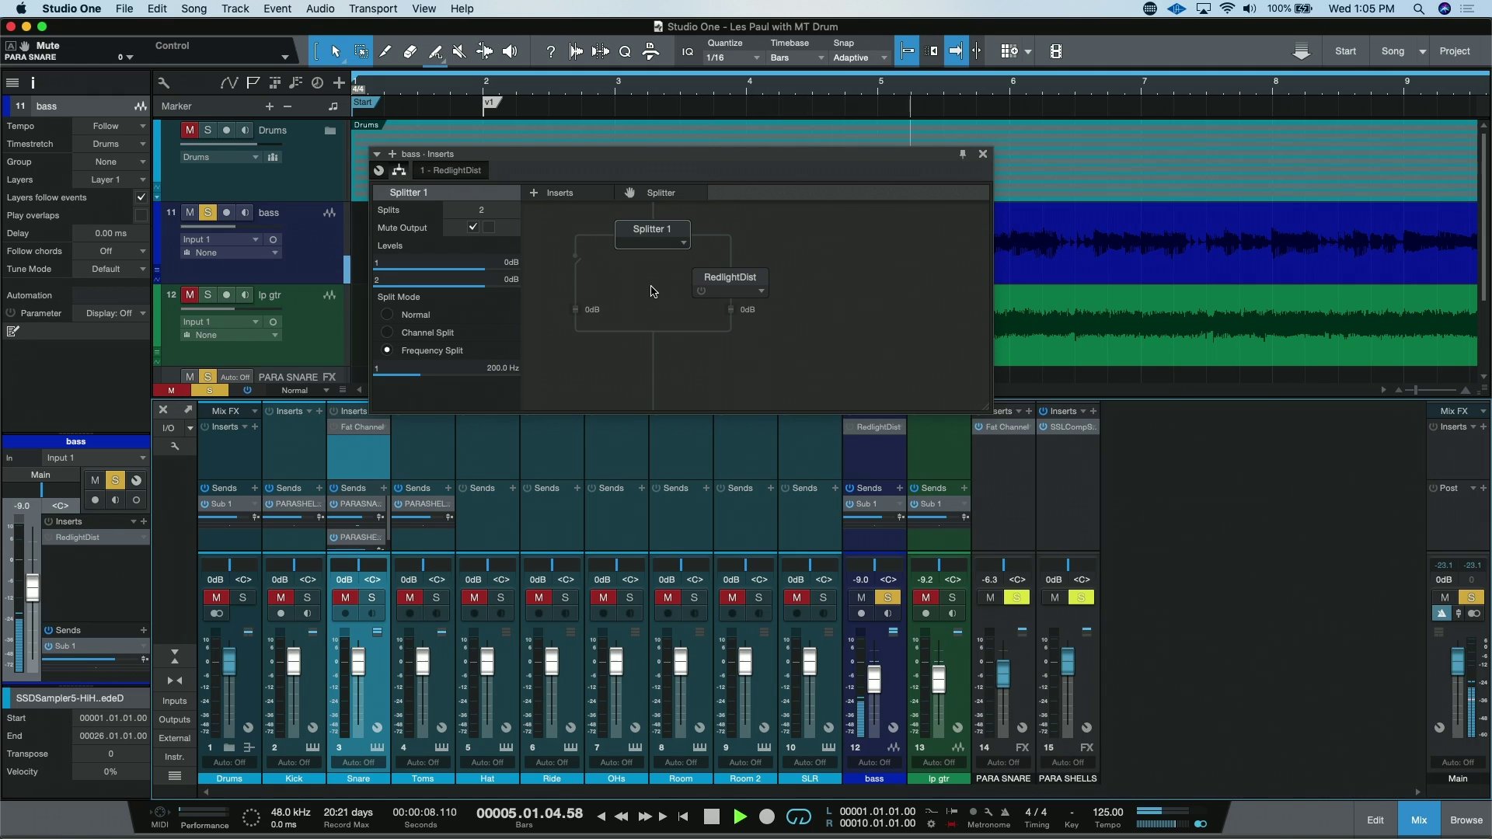
key("space")
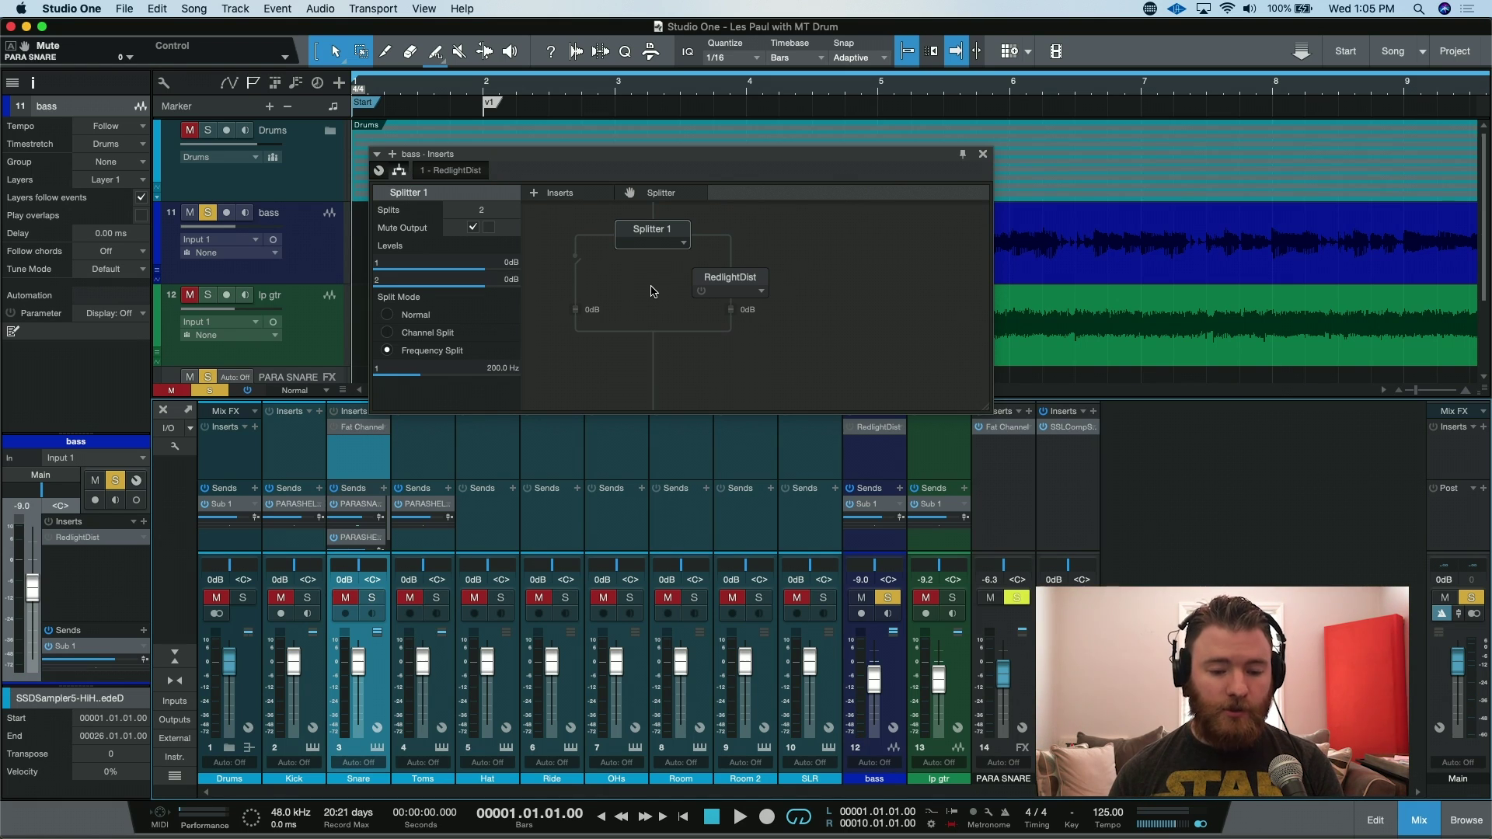
left_click(416, 319)
key("space")
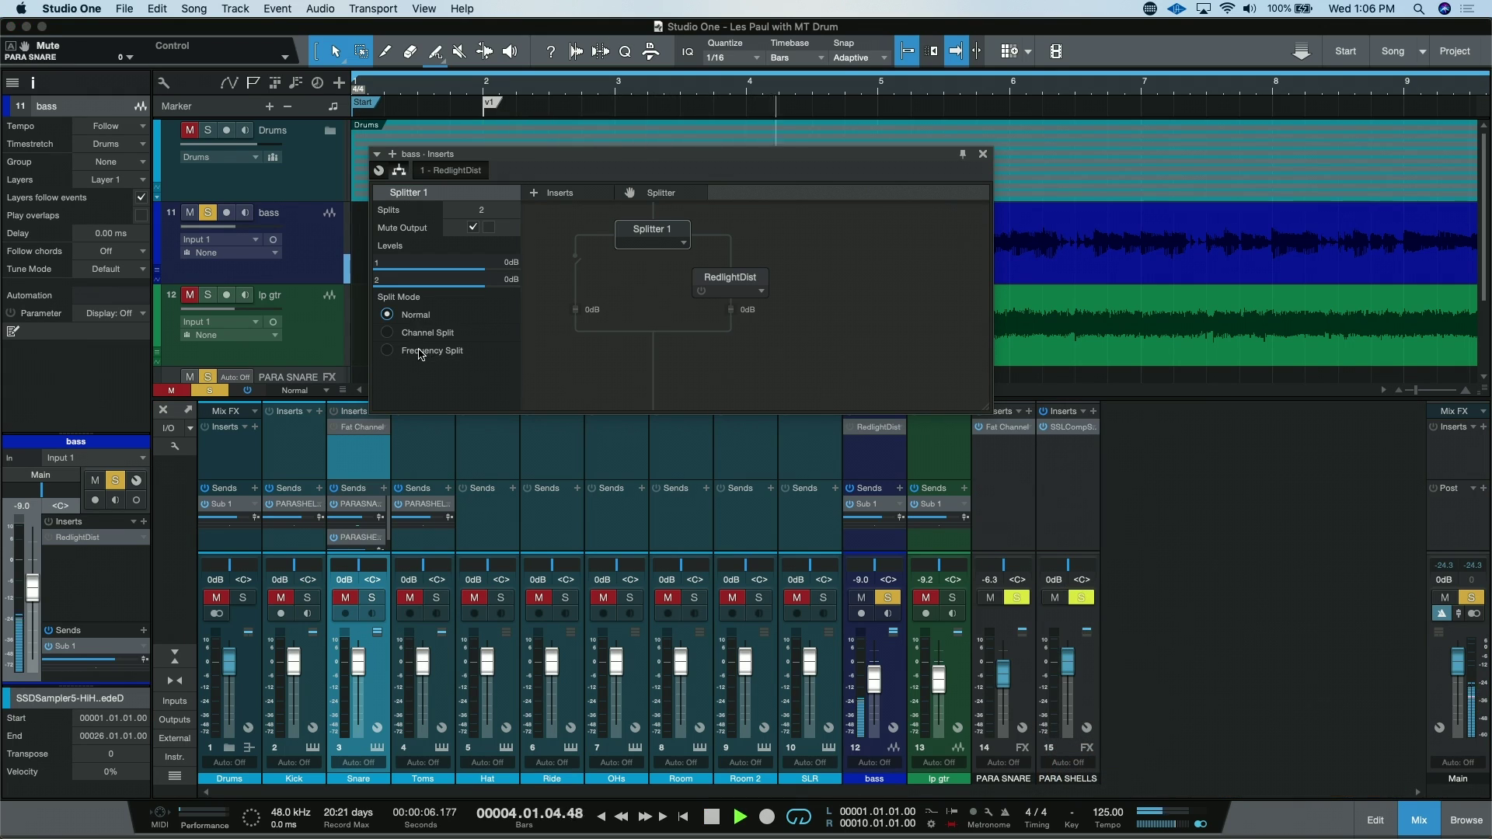
key("space")
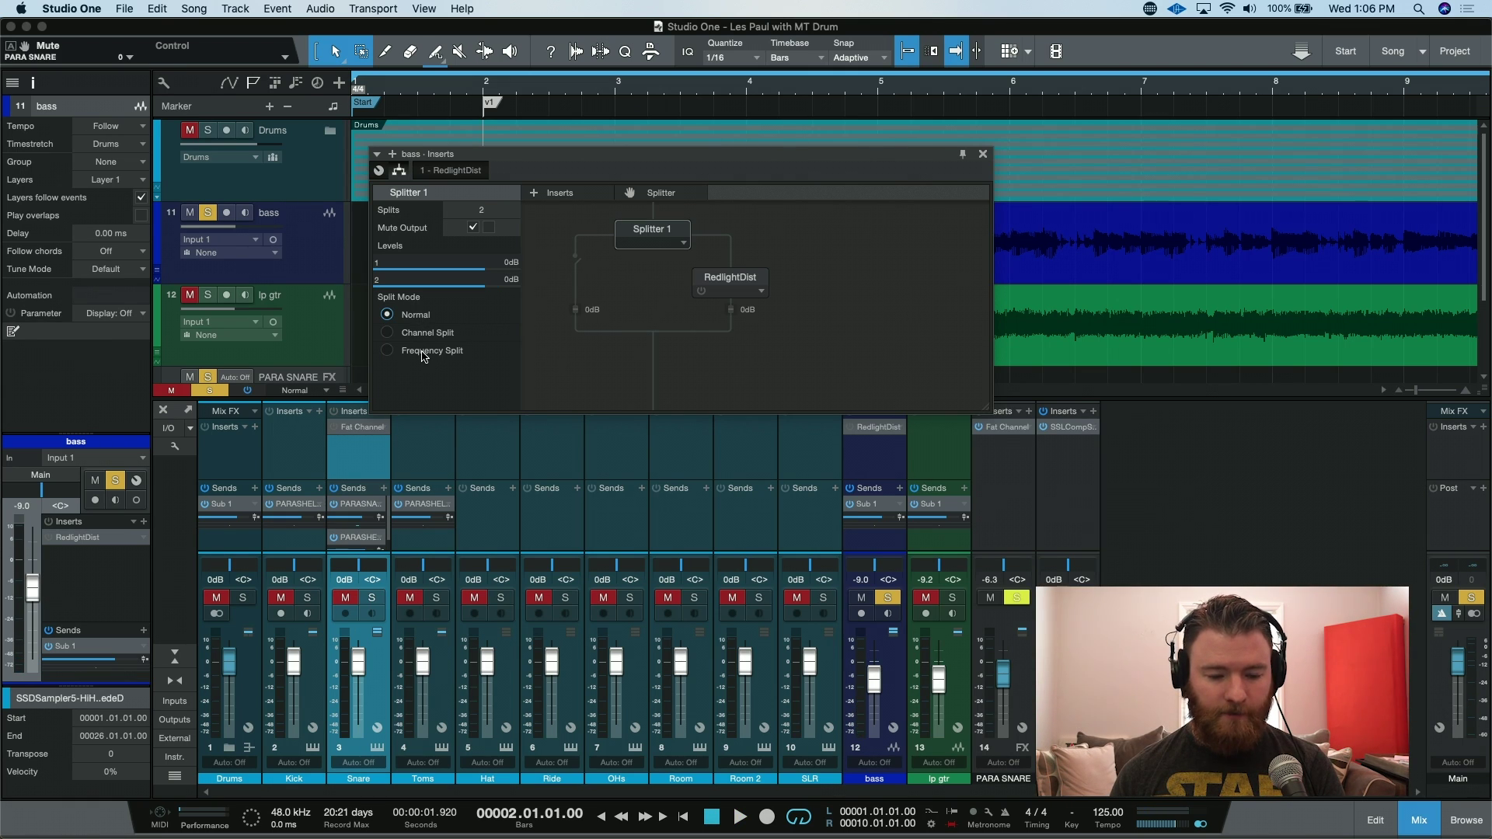
left_click(424, 354)
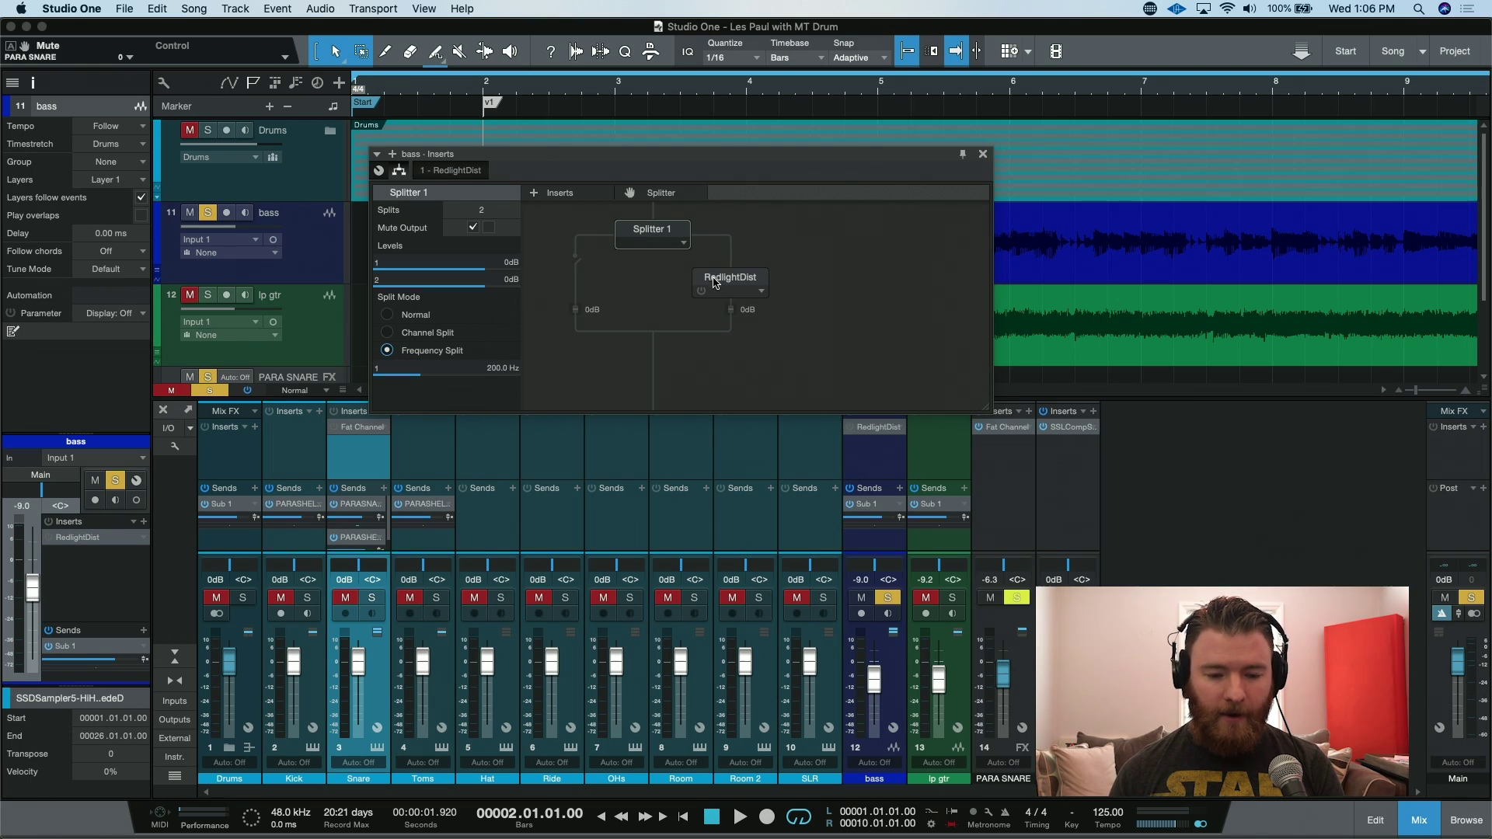
Switch on the bass's RedlightDist distortion in its plug-in editor
left_click(454, 171)
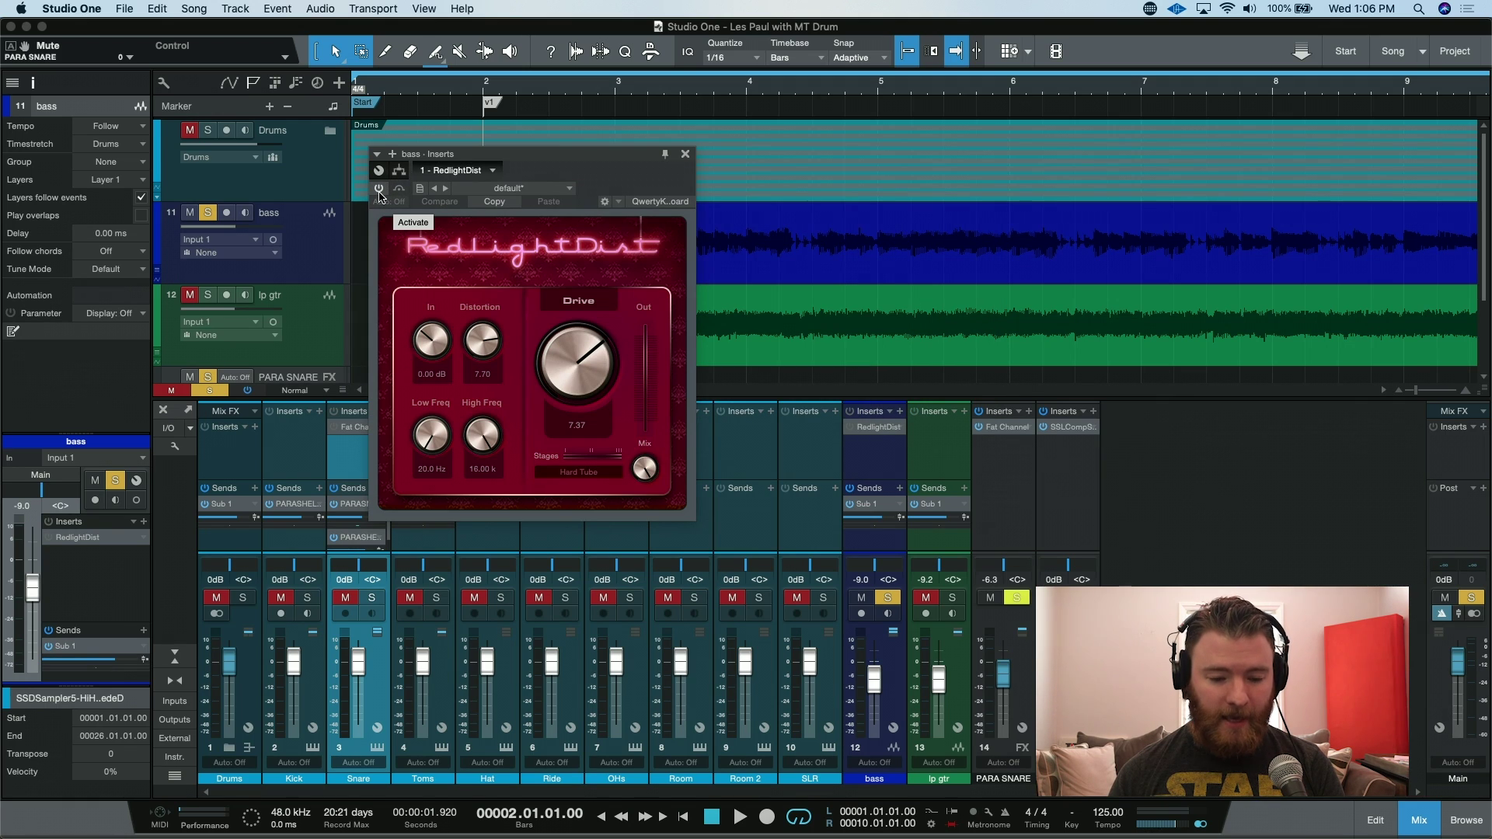
left_click(380, 190)
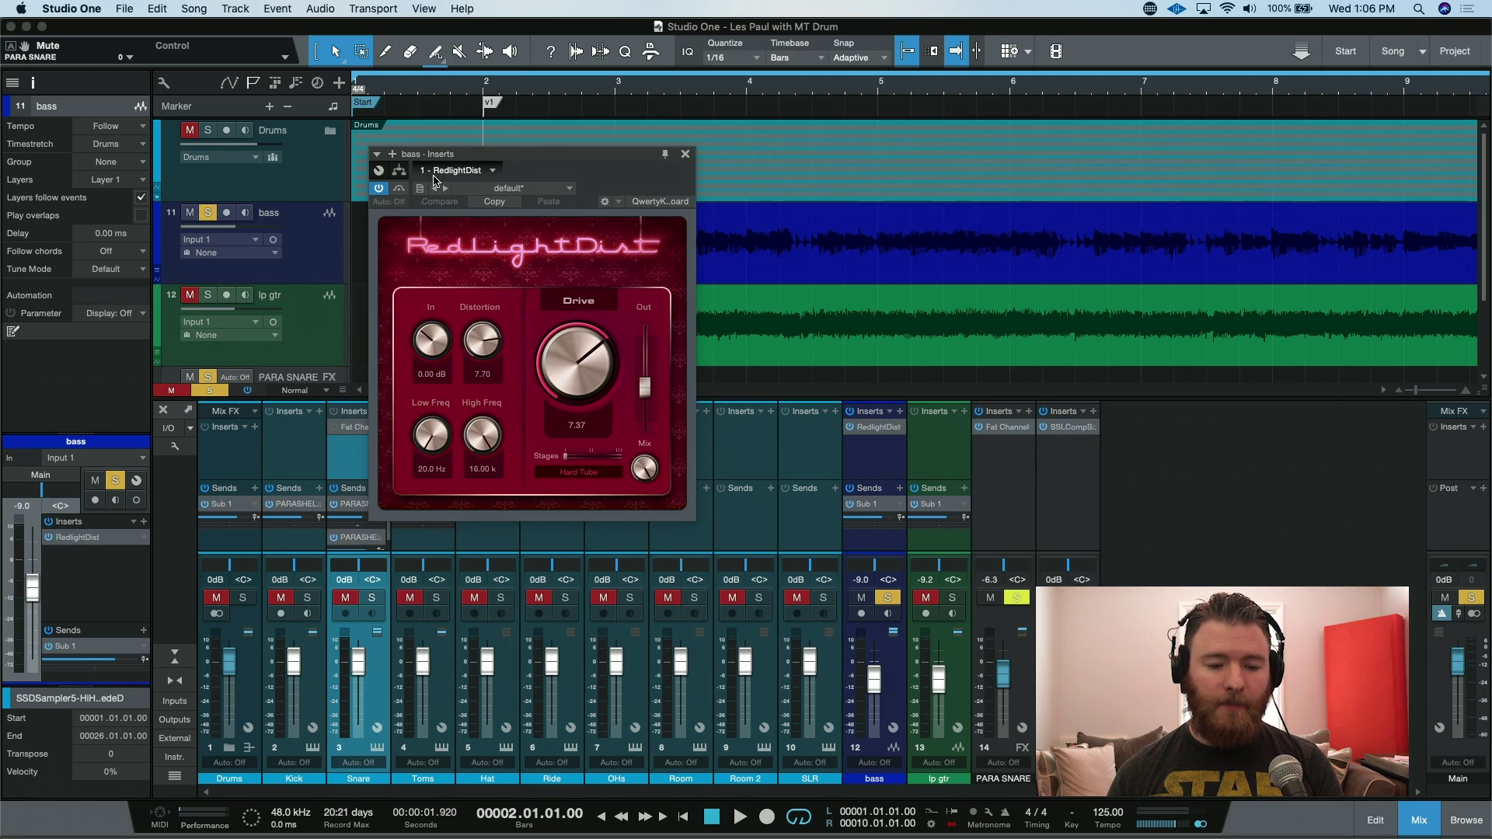
left_click(400, 171)
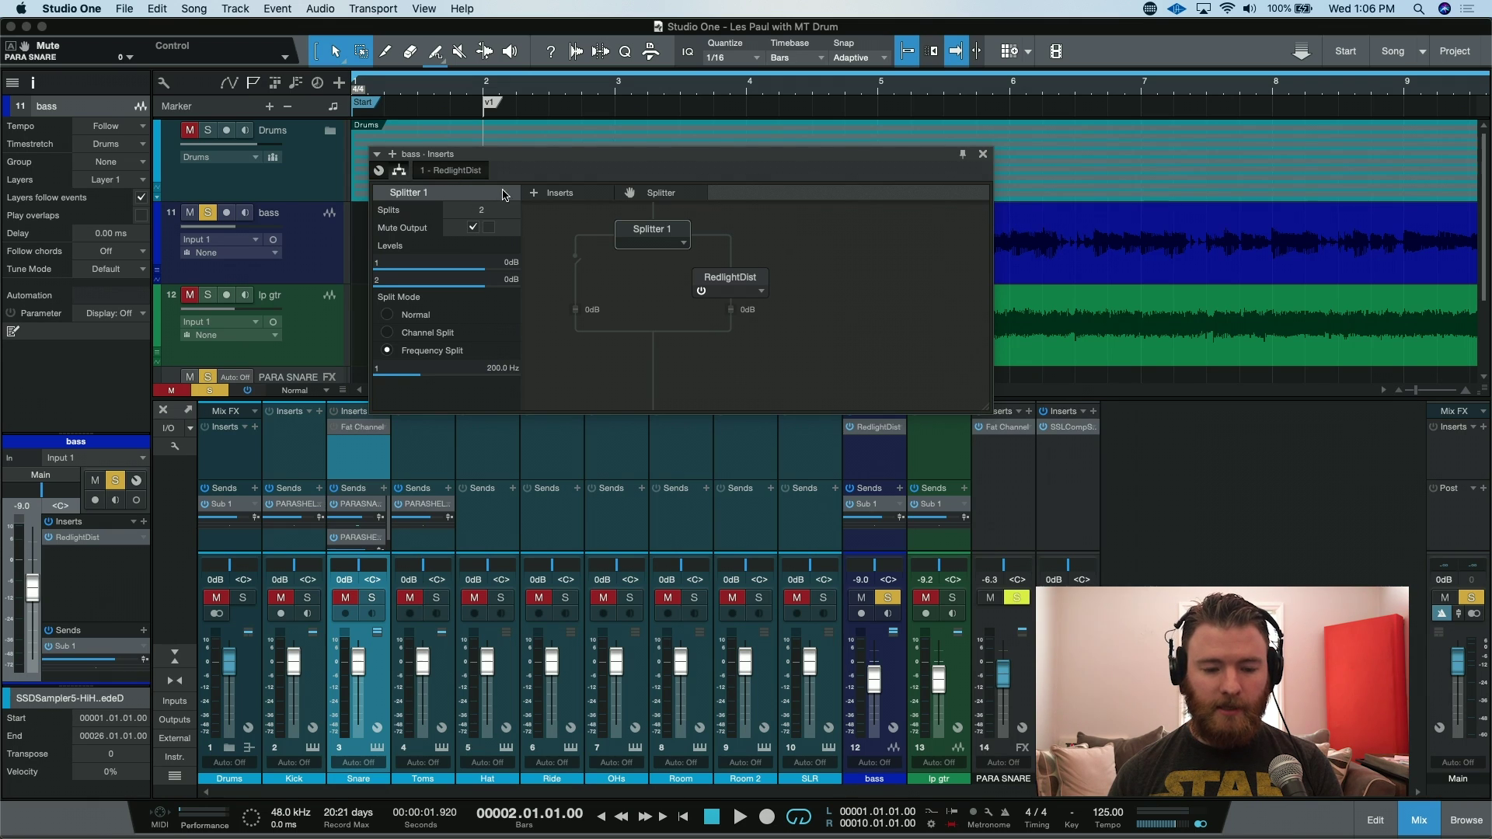
left_click(465, 175)
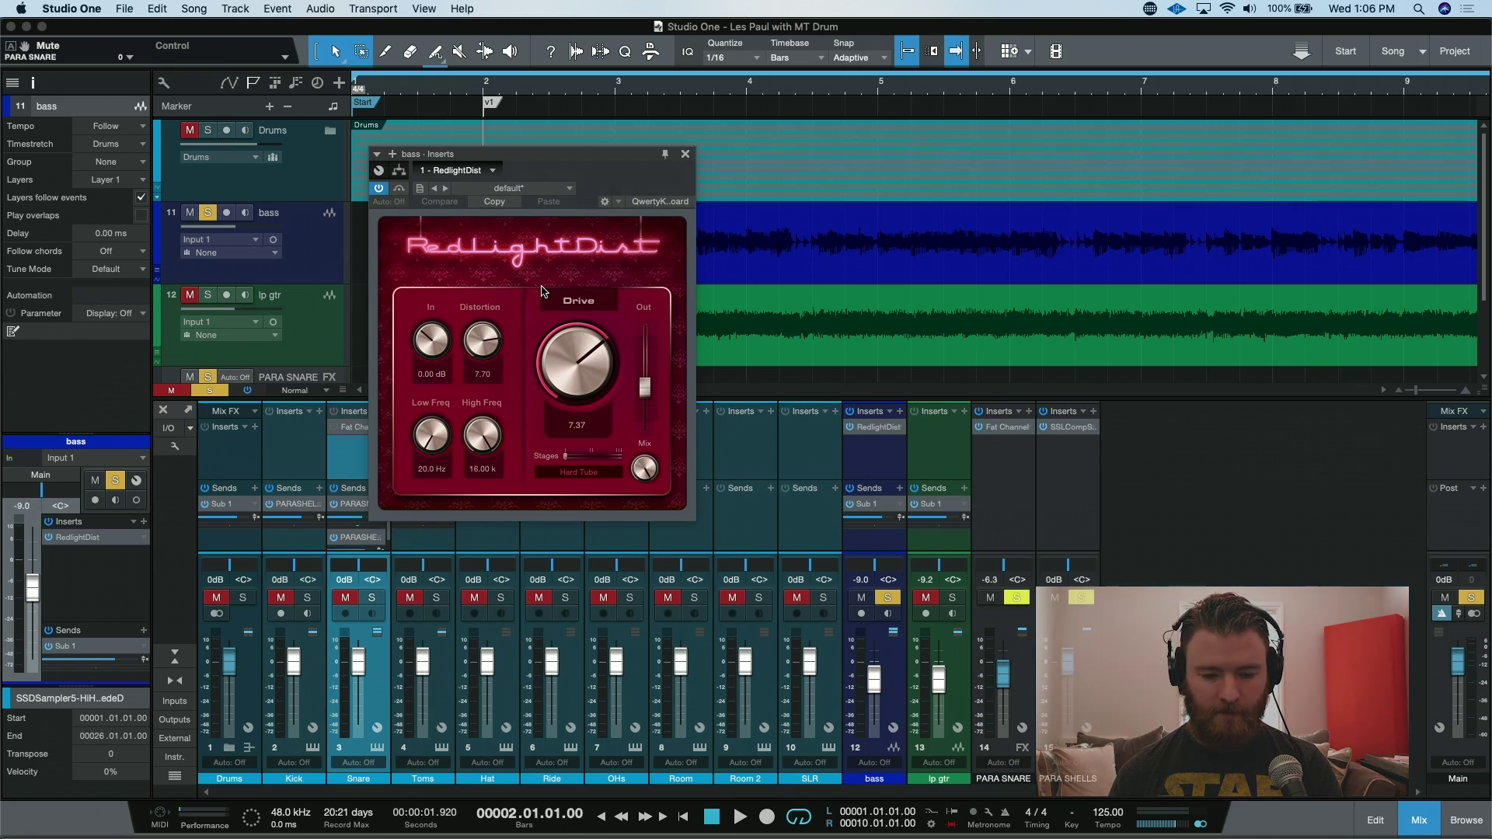
During playback, lower RedlightDist Drive to about 4.89 and High Freq to 3.80 k, Stages 1
key("space")
left_click_drag(556, 325, 558, 390)
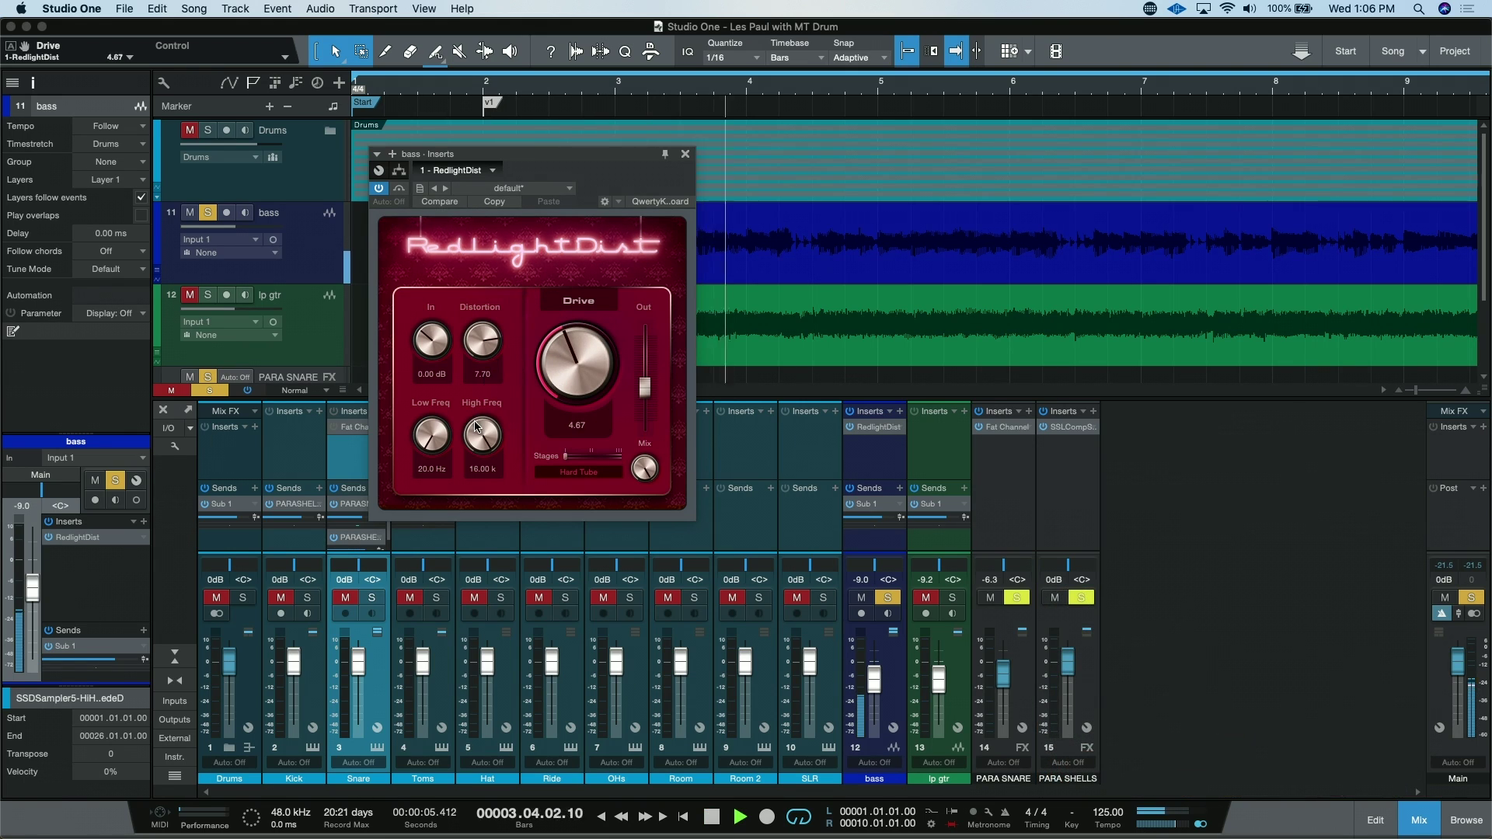
left_click_drag(482, 435, 474, 492)
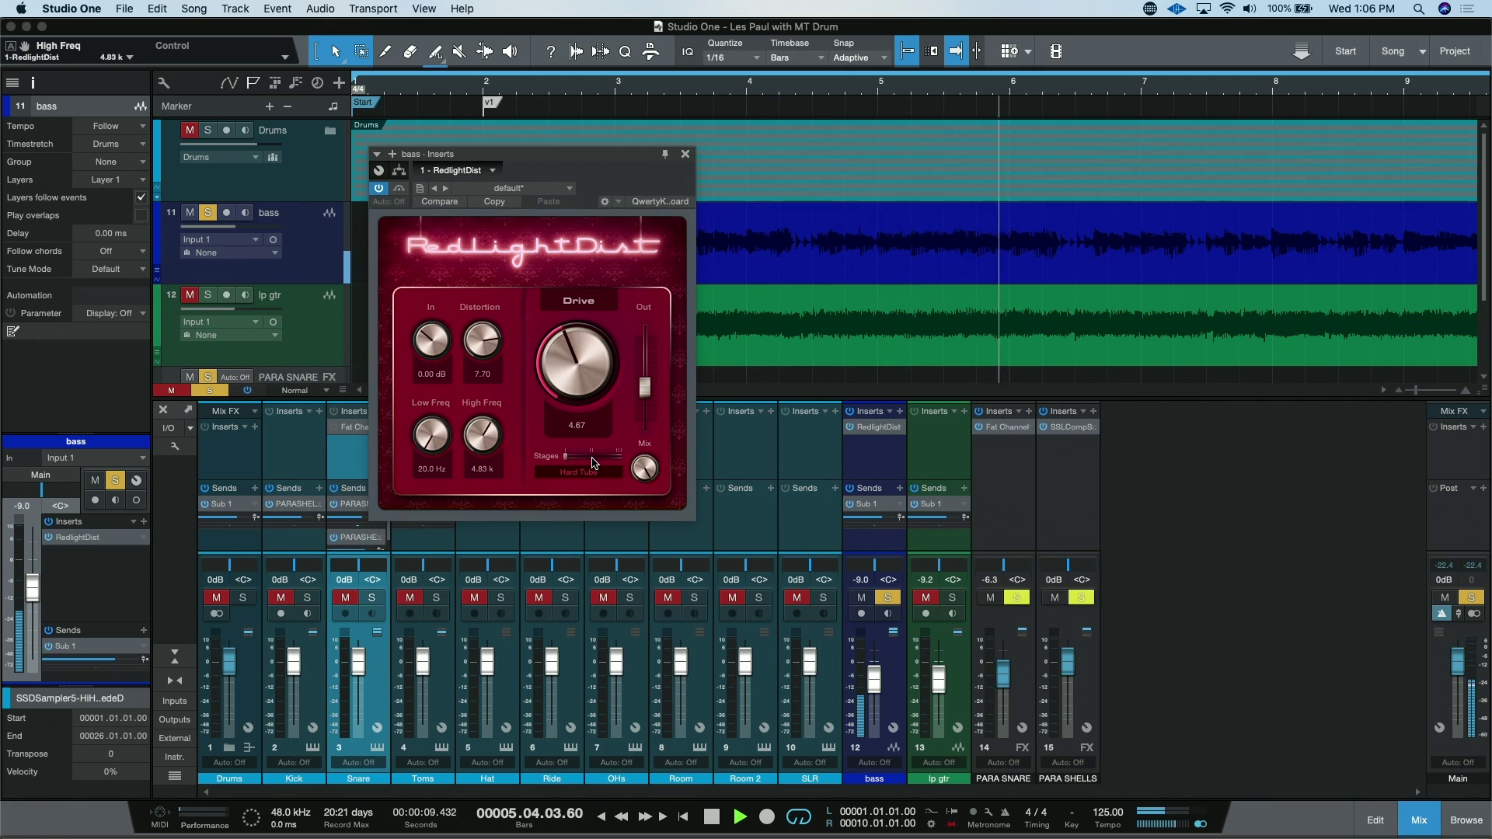
left_click_drag(566, 465, 588, 440)
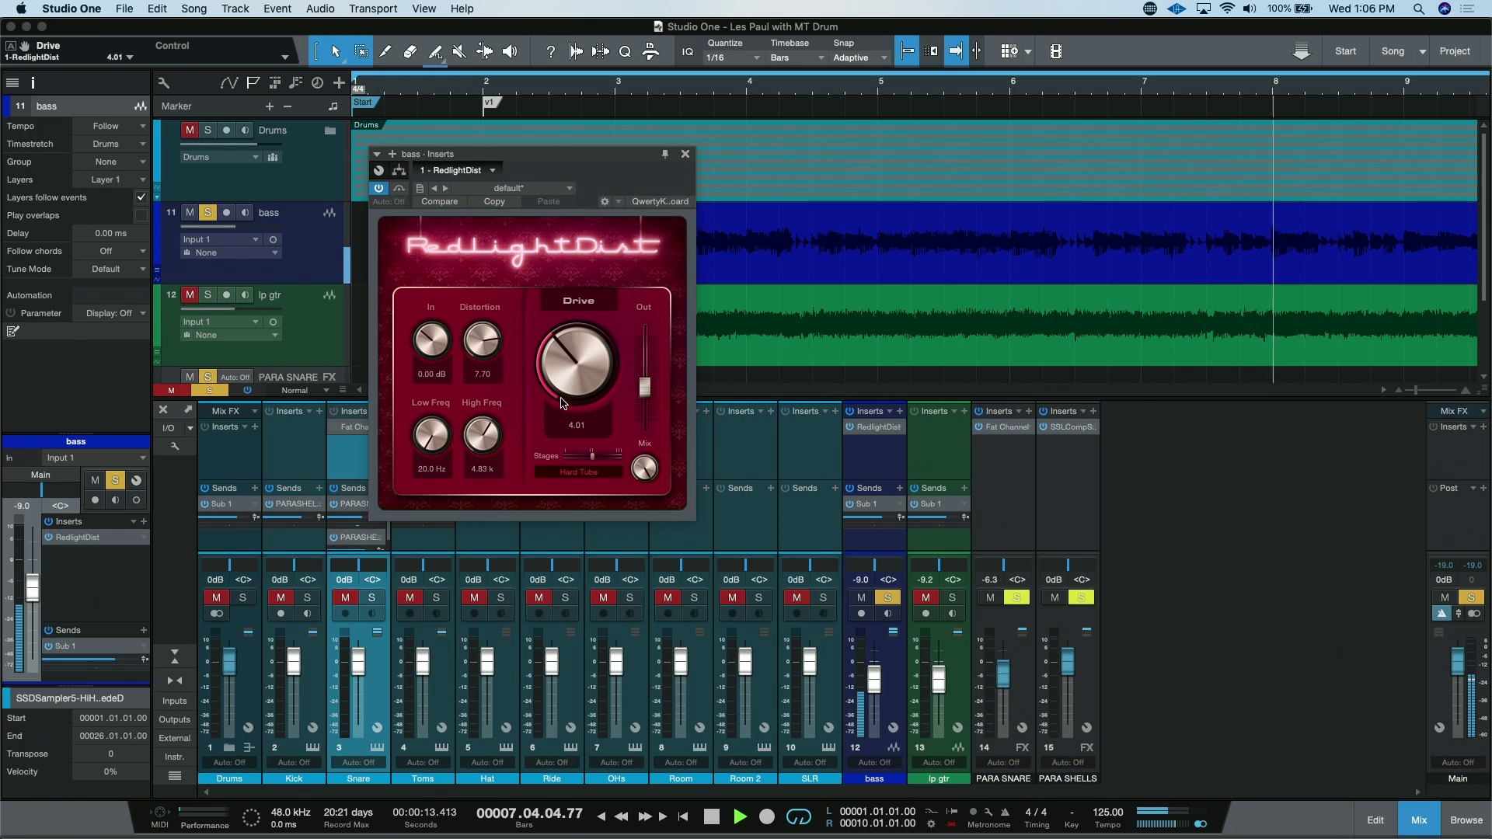
left_click_drag(482, 457, 481, 476)
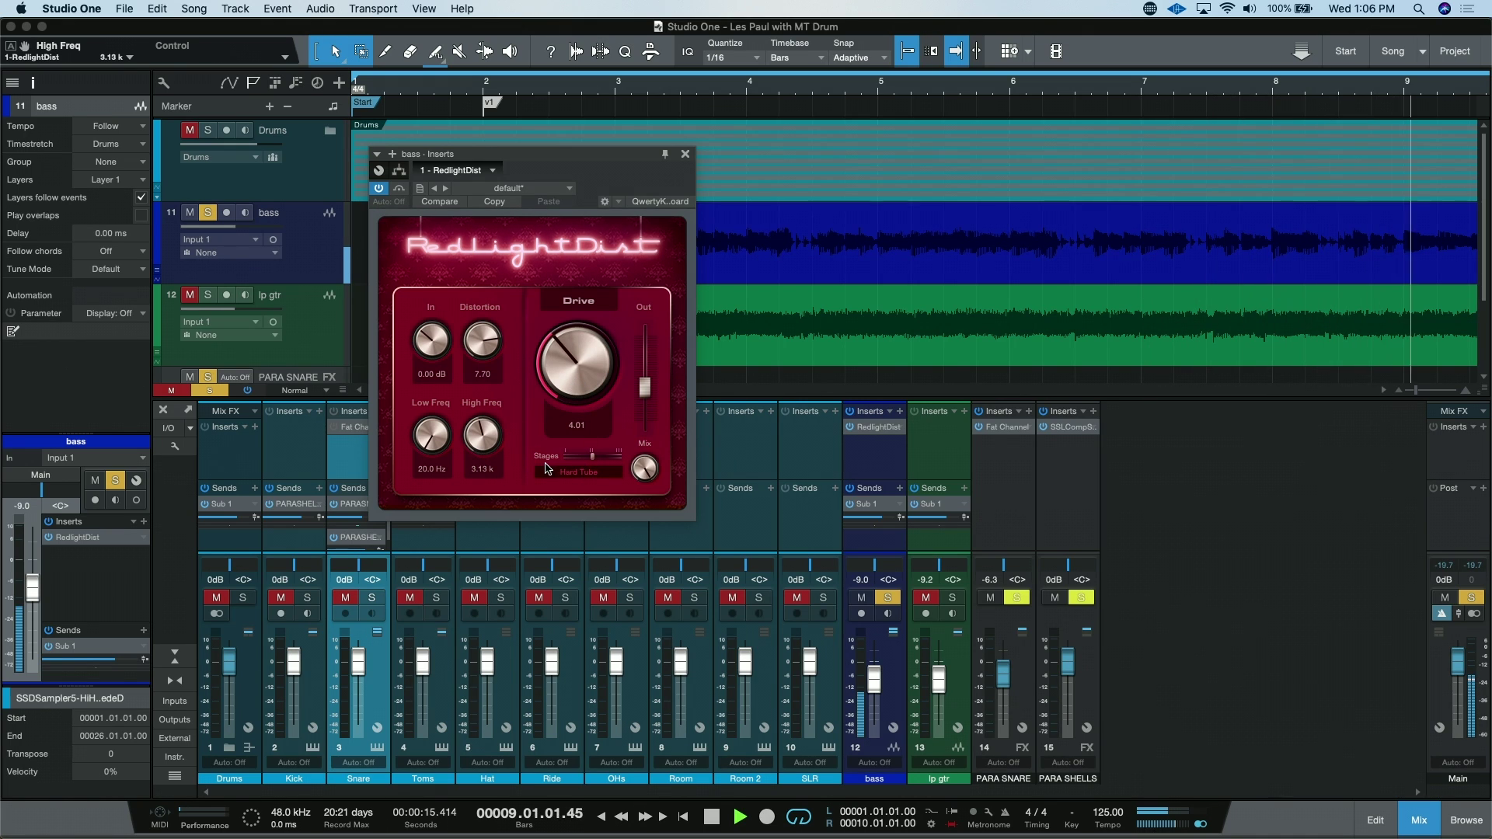
left_click_drag(592, 456, 565, 456)
left_click_drag(557, 378, 557, 362)
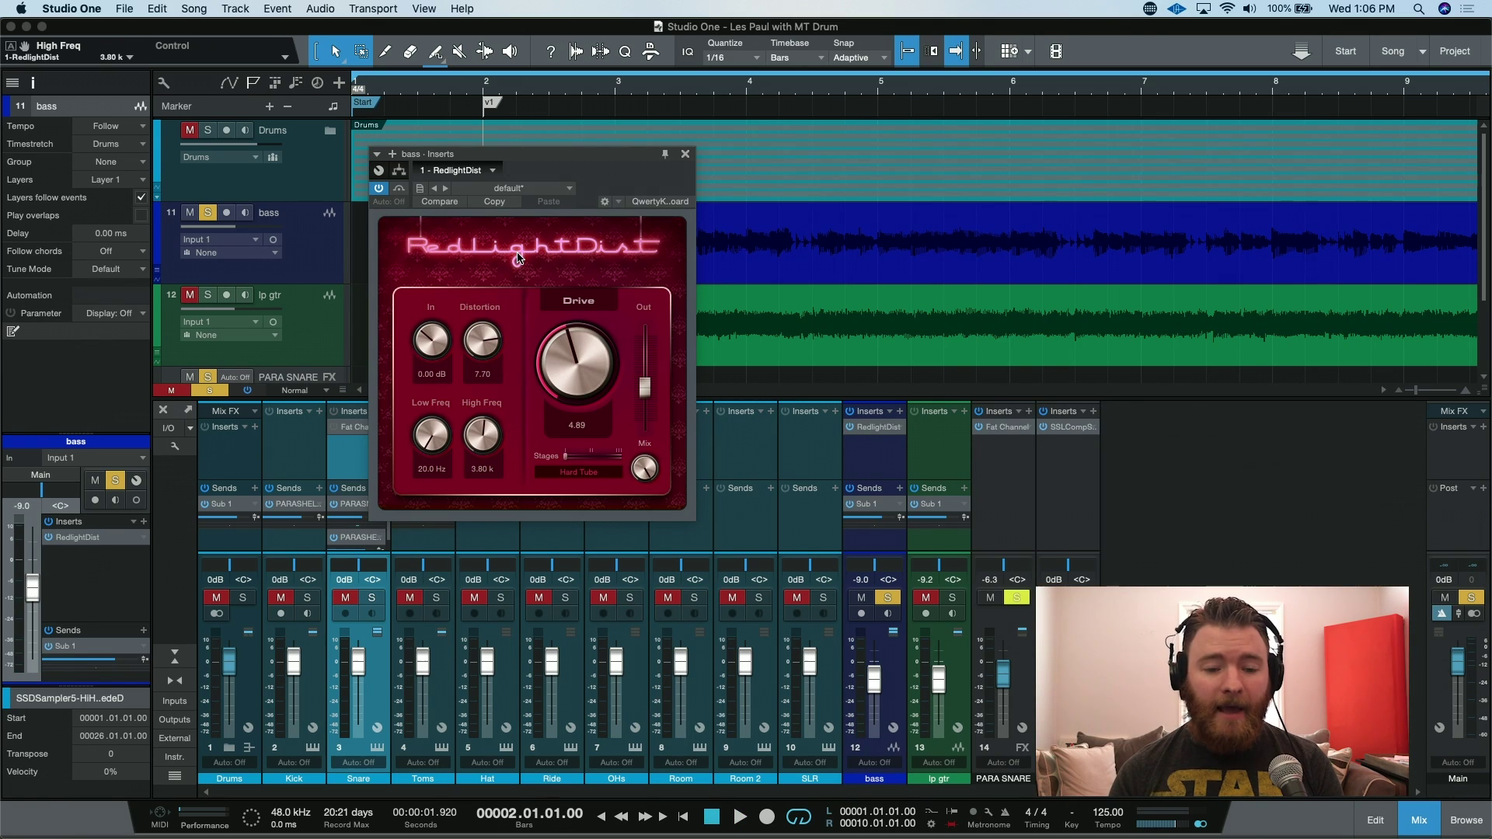
left_click(398, 171)
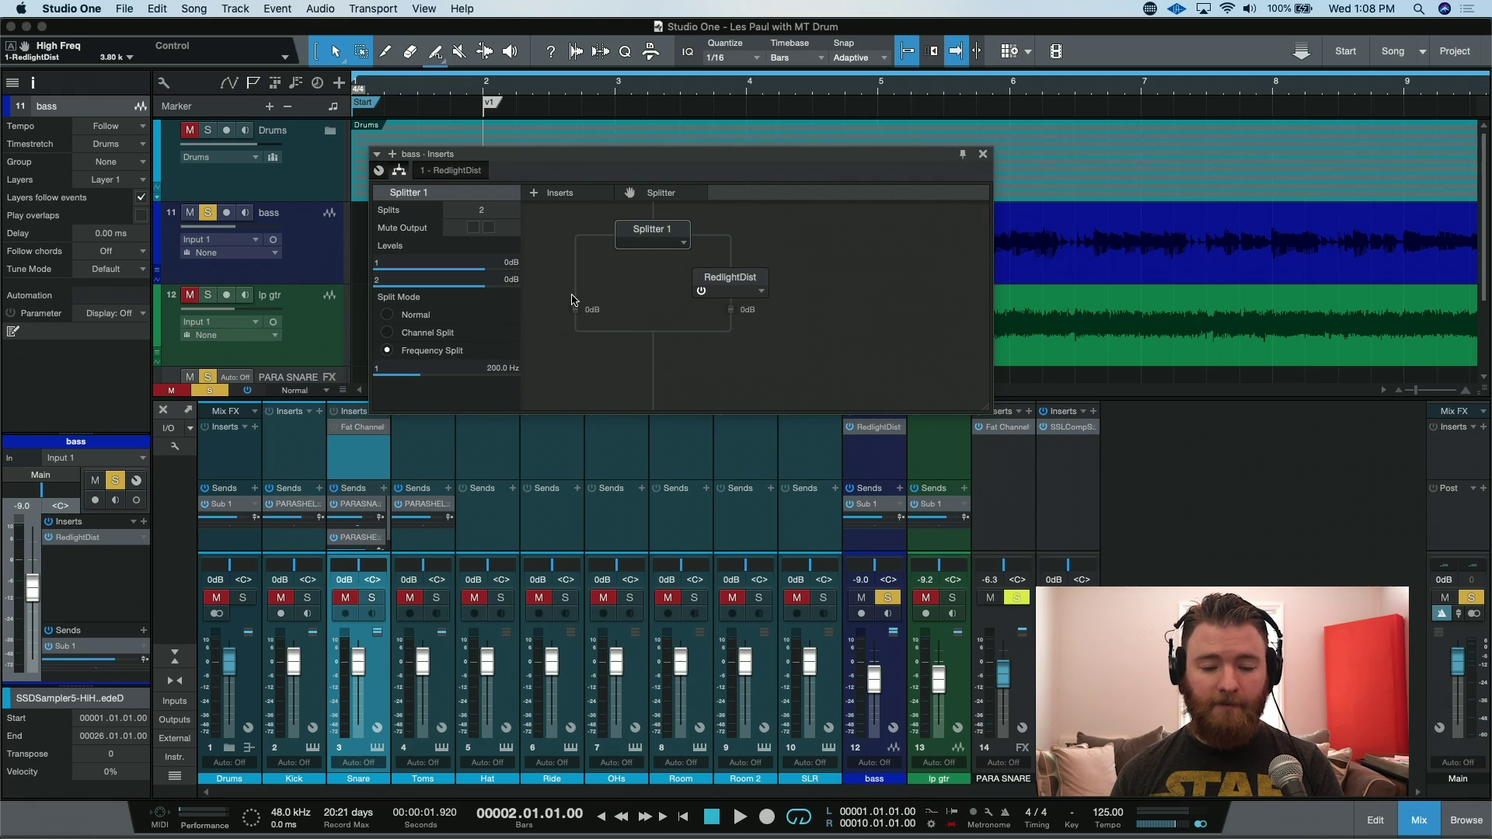
Pull the RedlightDist branch level fully down, then raise it gradually while auditioning the soloed bass
mouse_move(731, 341)
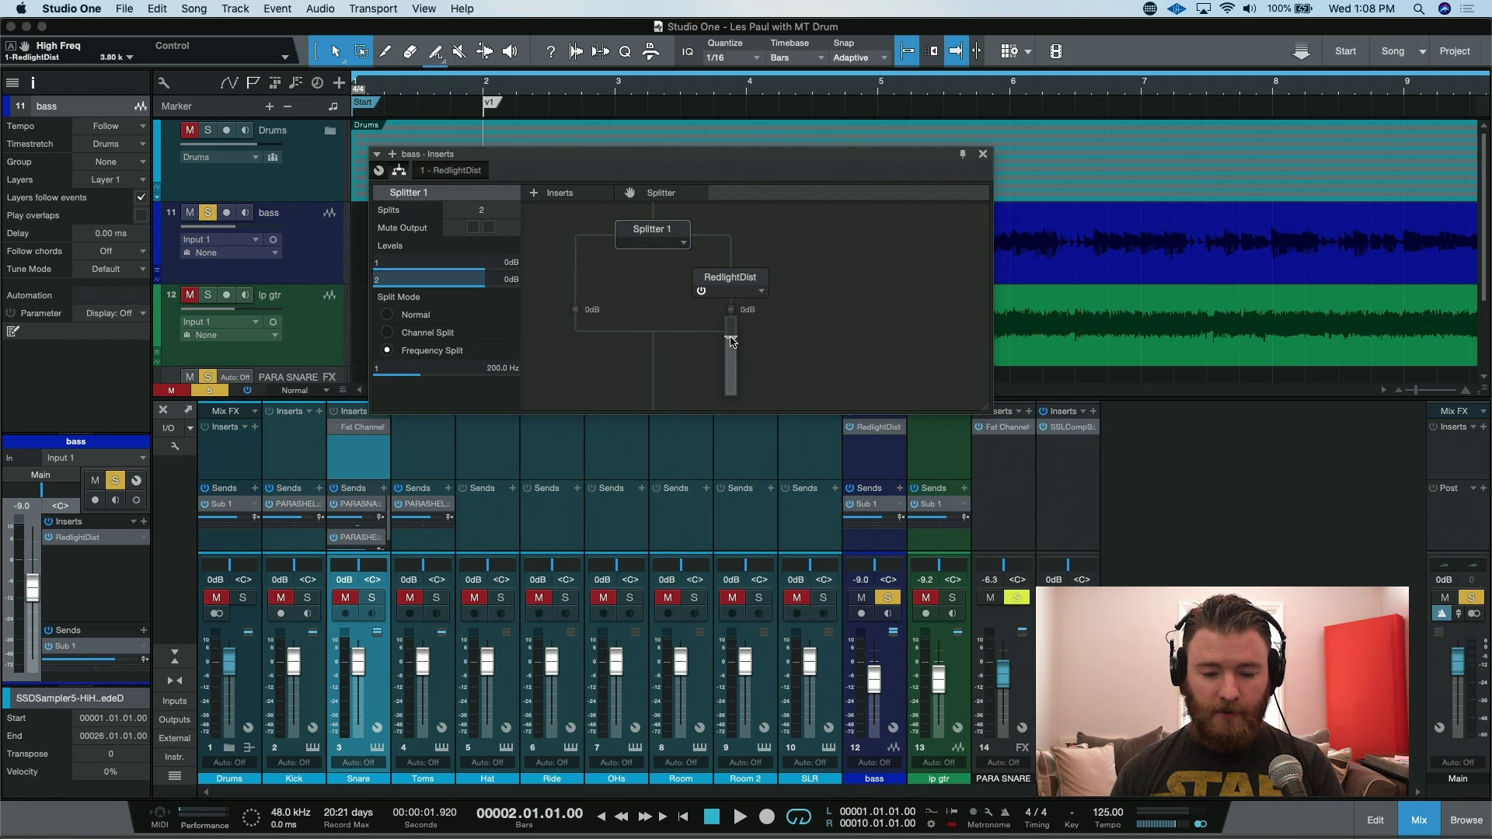
left_click_drag(731, 340, 730, 392)
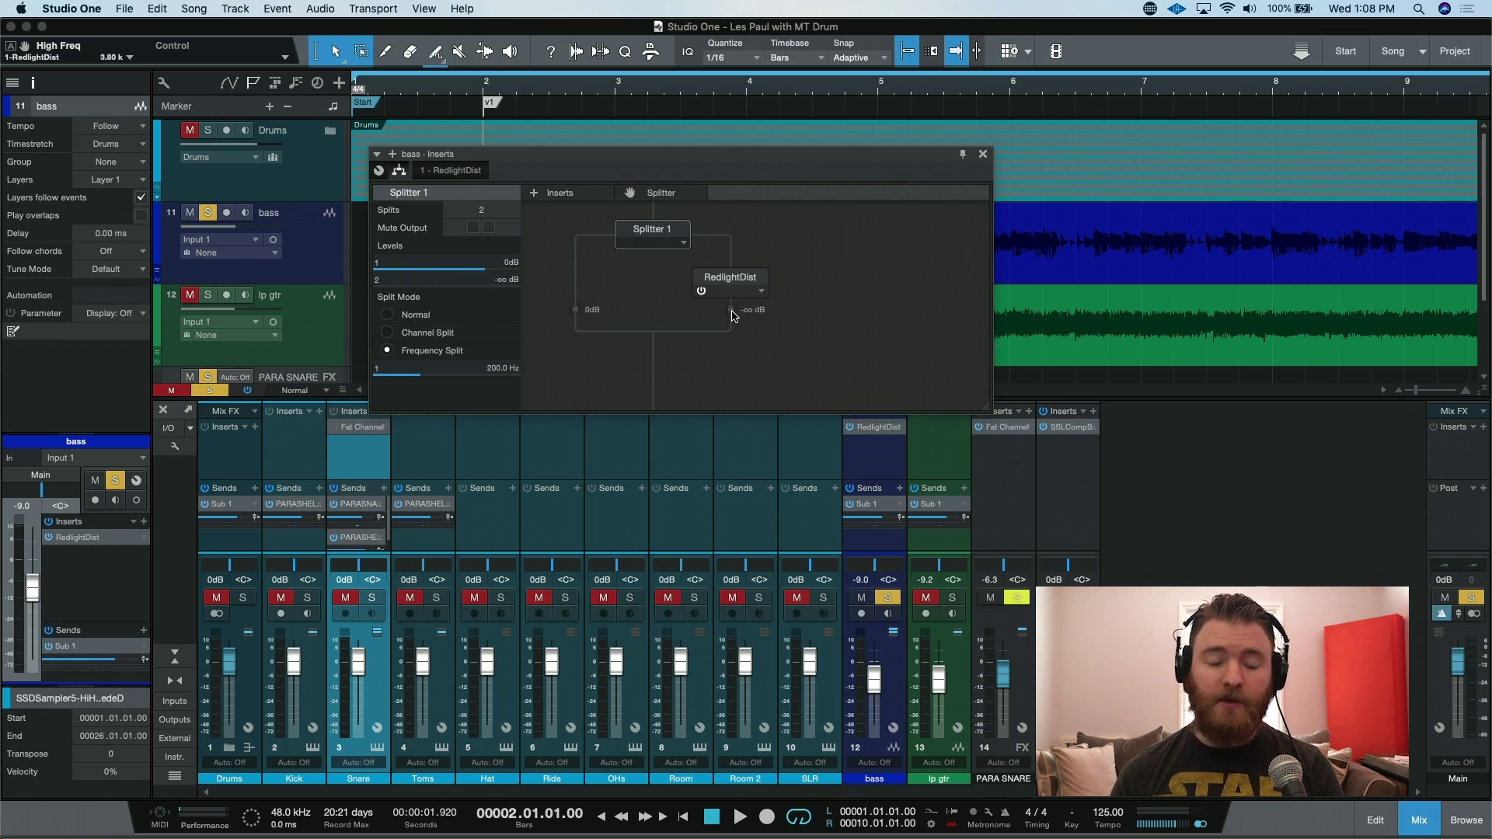
key("space")
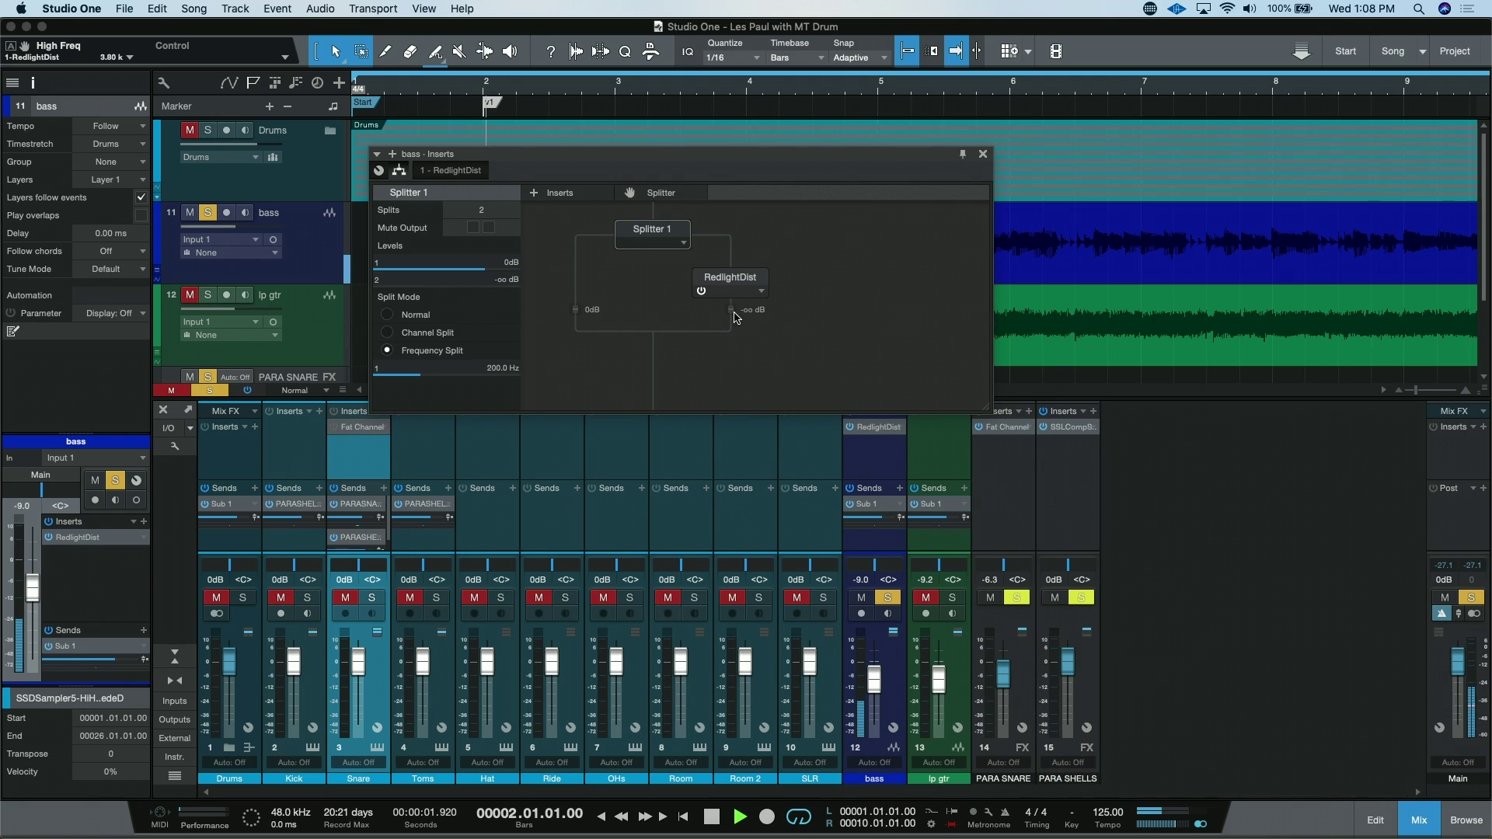
left_click_drag(731, 385, 737, 261)
key("space")
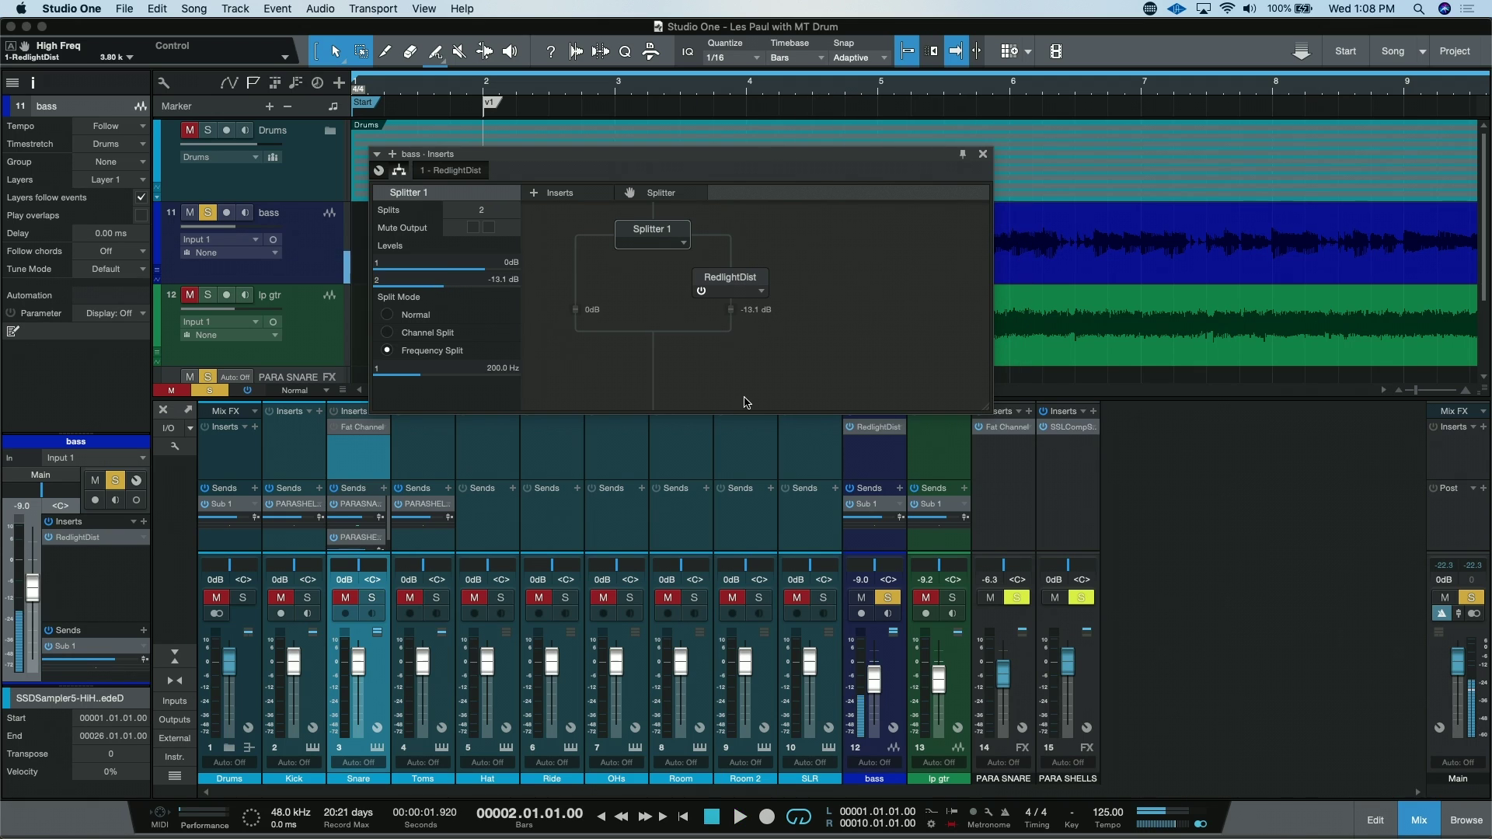
Unsolo the bass and fine-tune the RedlightDist branch to about -5.5 dB against the full mix
left_click(892, 600)
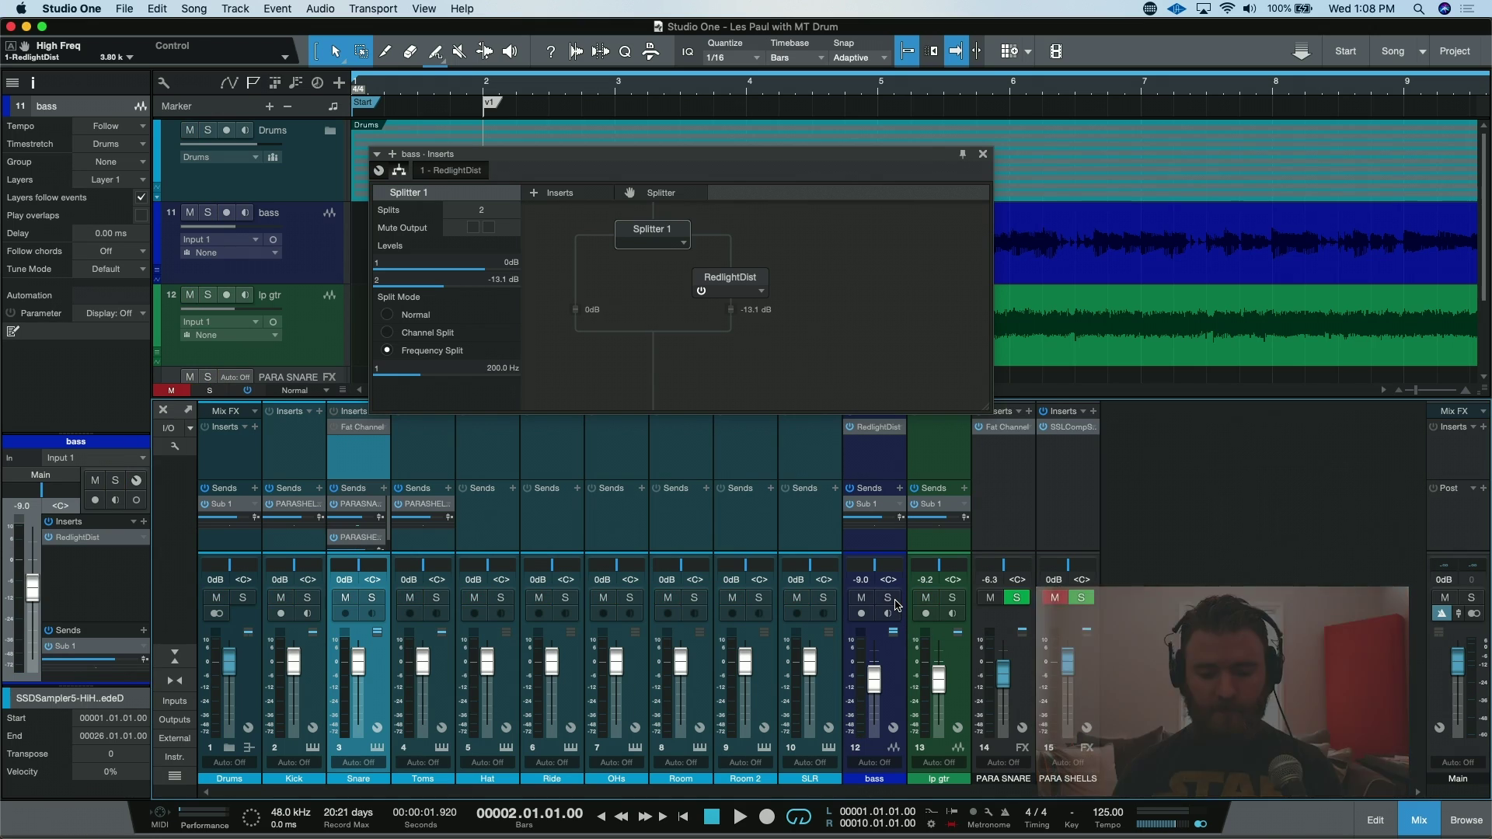
key("space")
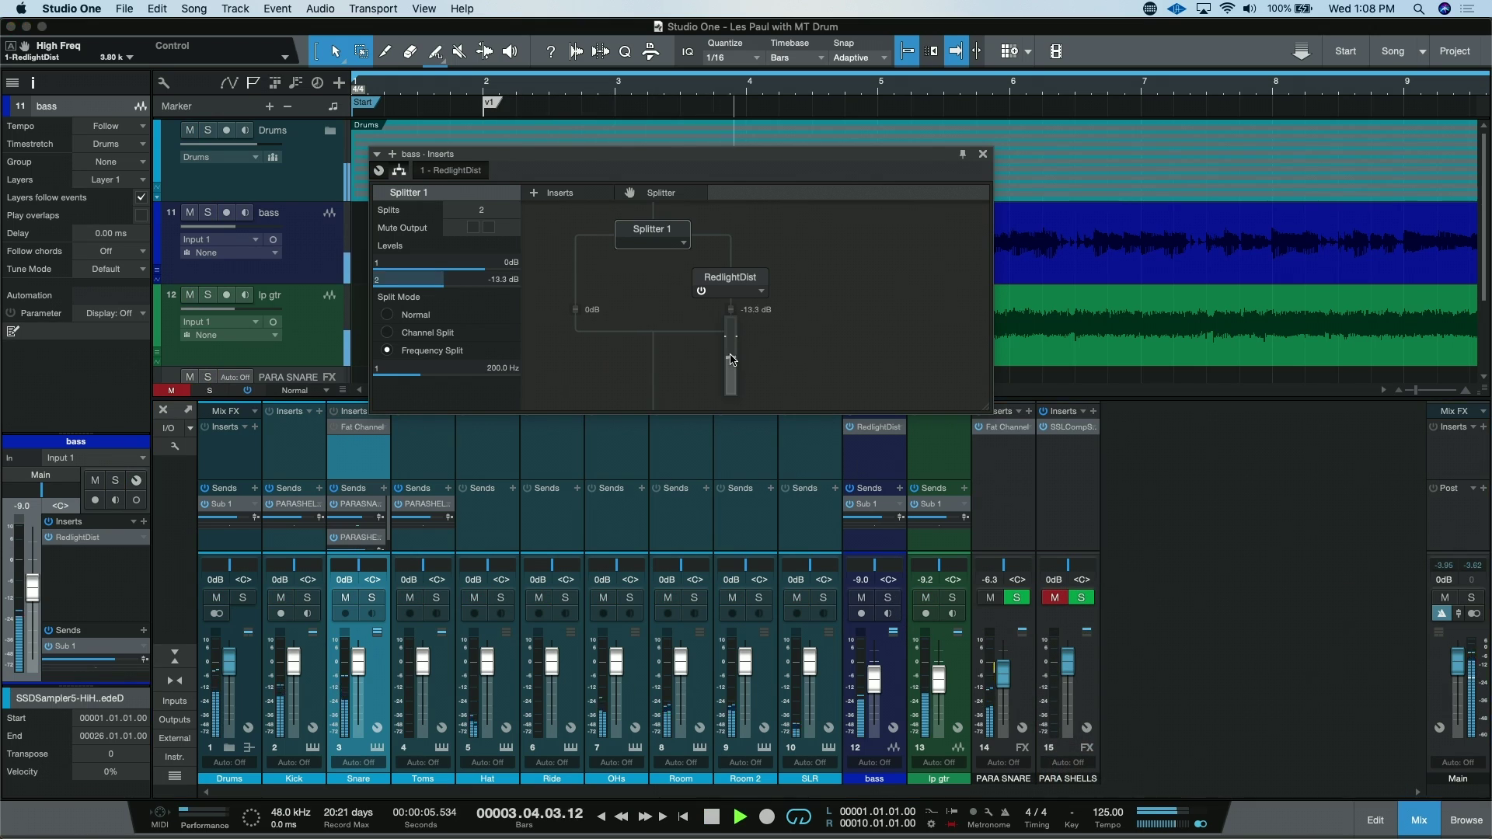
left_click_drag(733, 317, 733, 315)
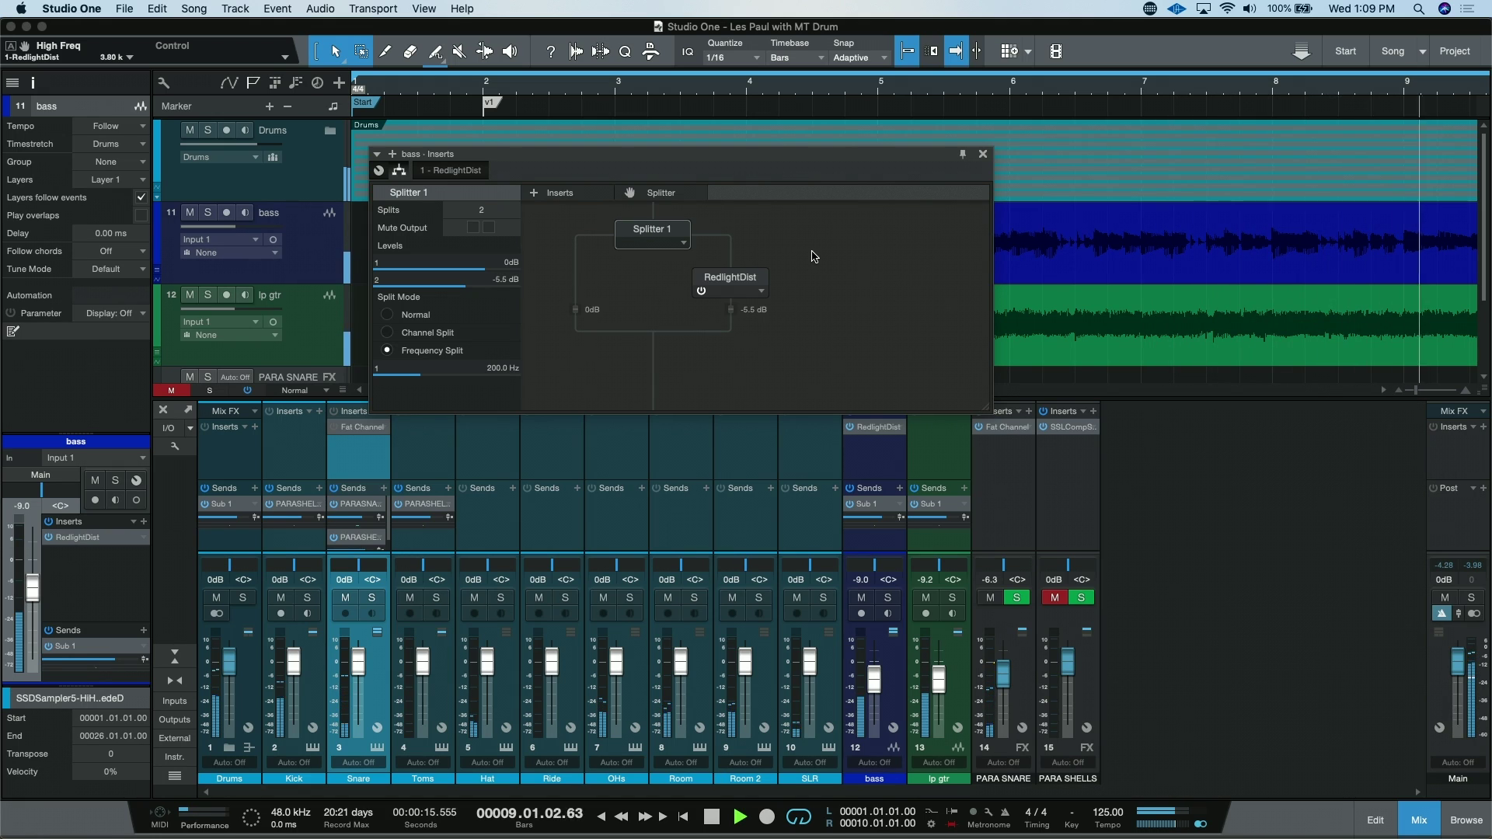
key("space")
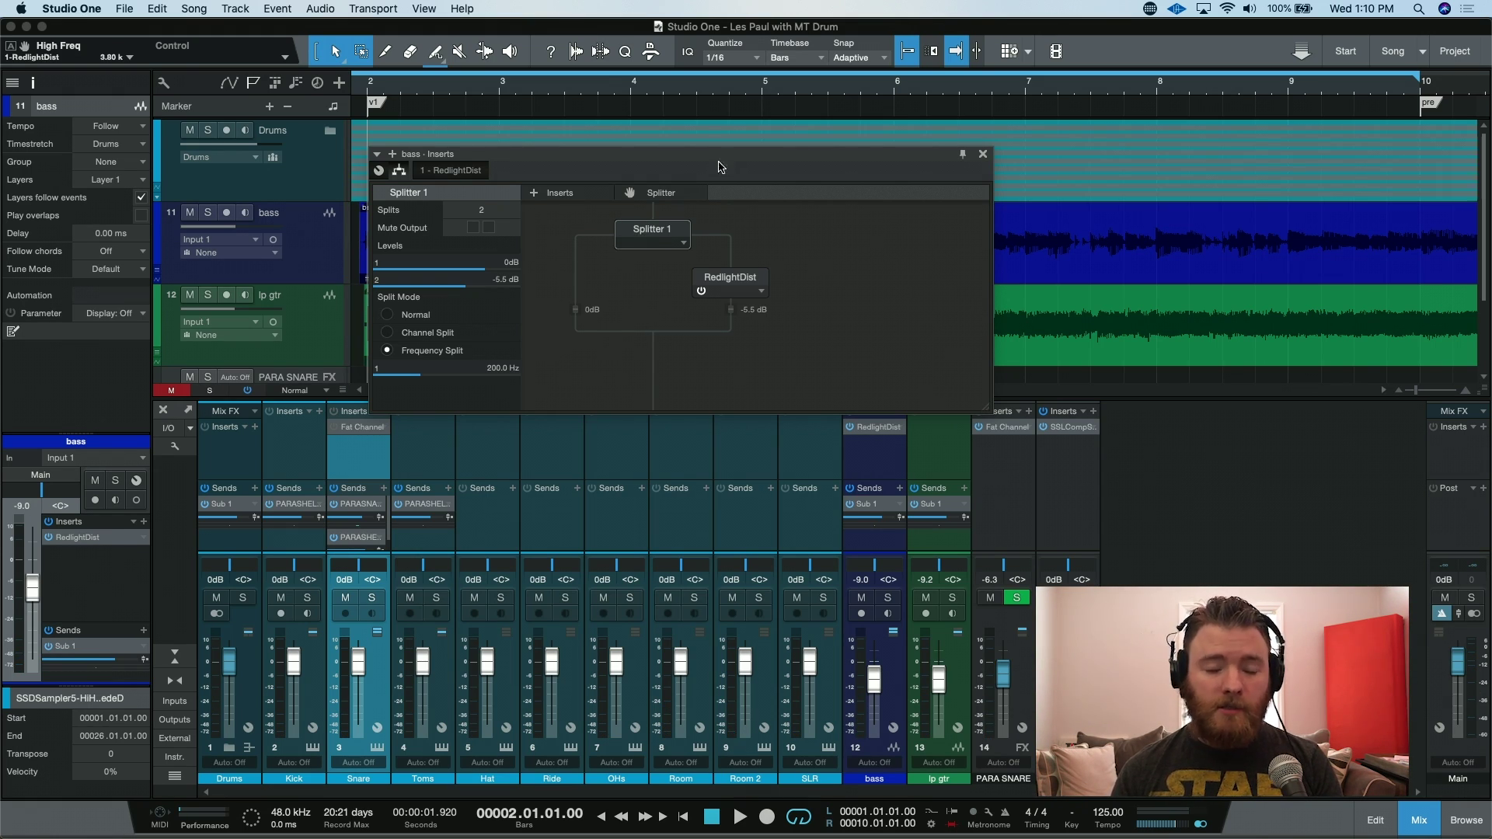
Change Splitter 1's Splits value from 2 to 5
double_click(497, 211)
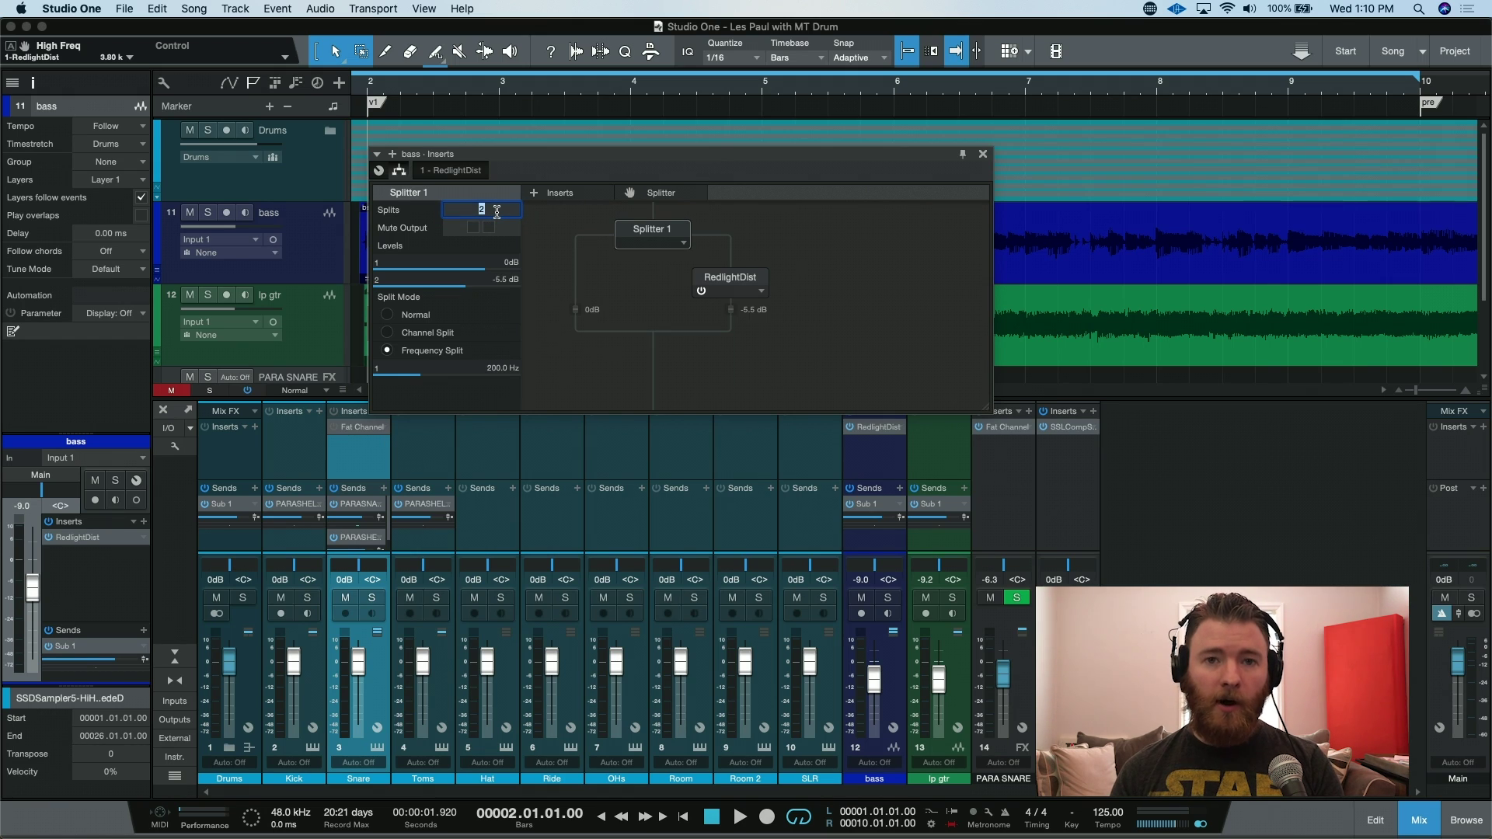
type("5")
key("Return")
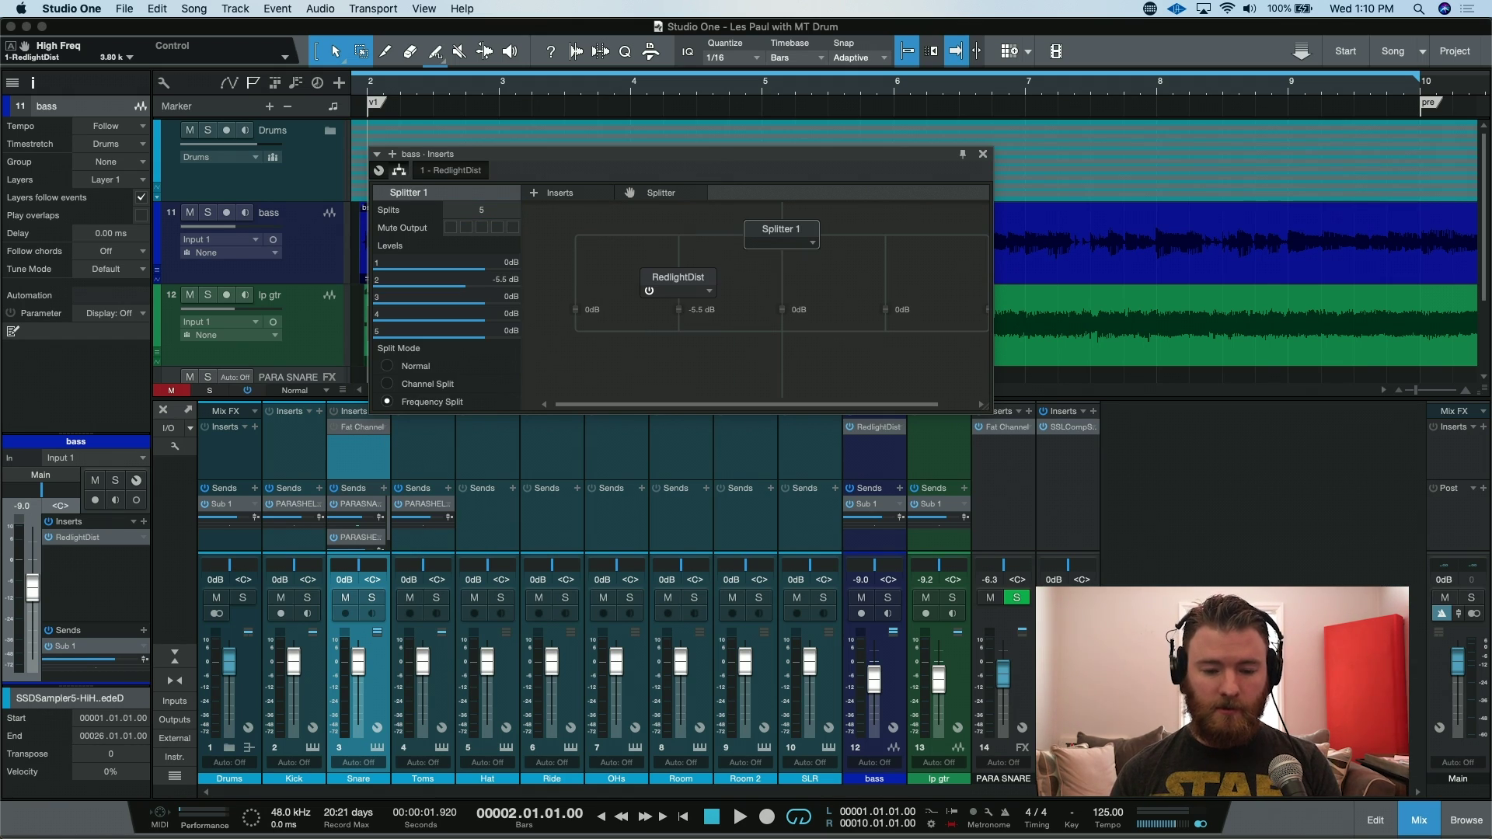